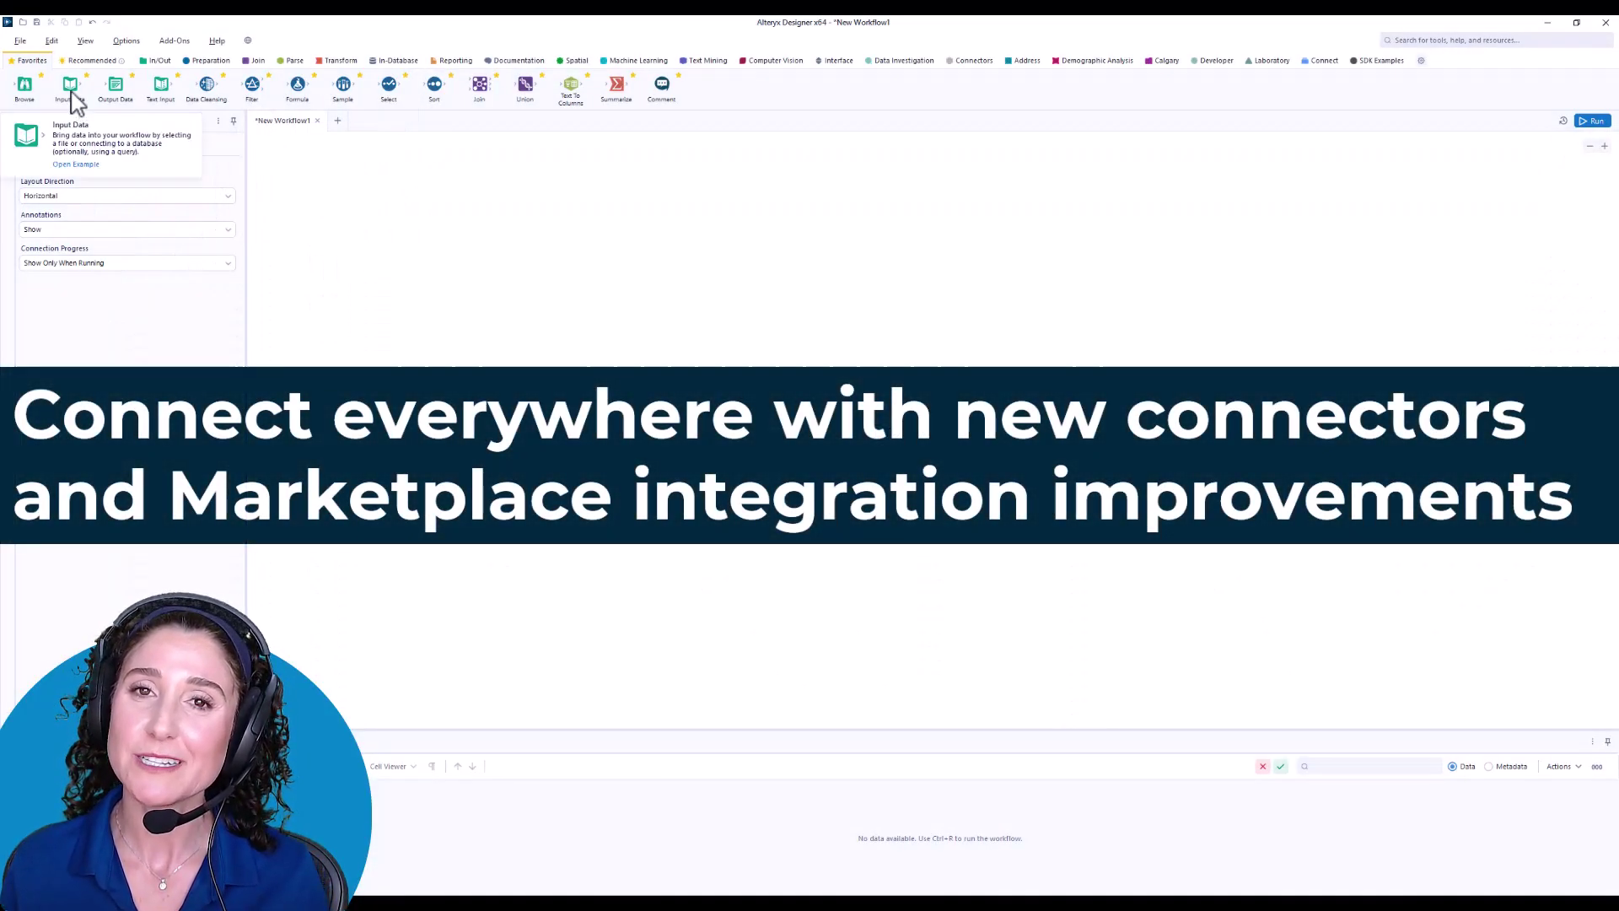
Step: Place an Input Data tool on the canvas and list every available data source
left_click_drag(71, 89, 355, 252)
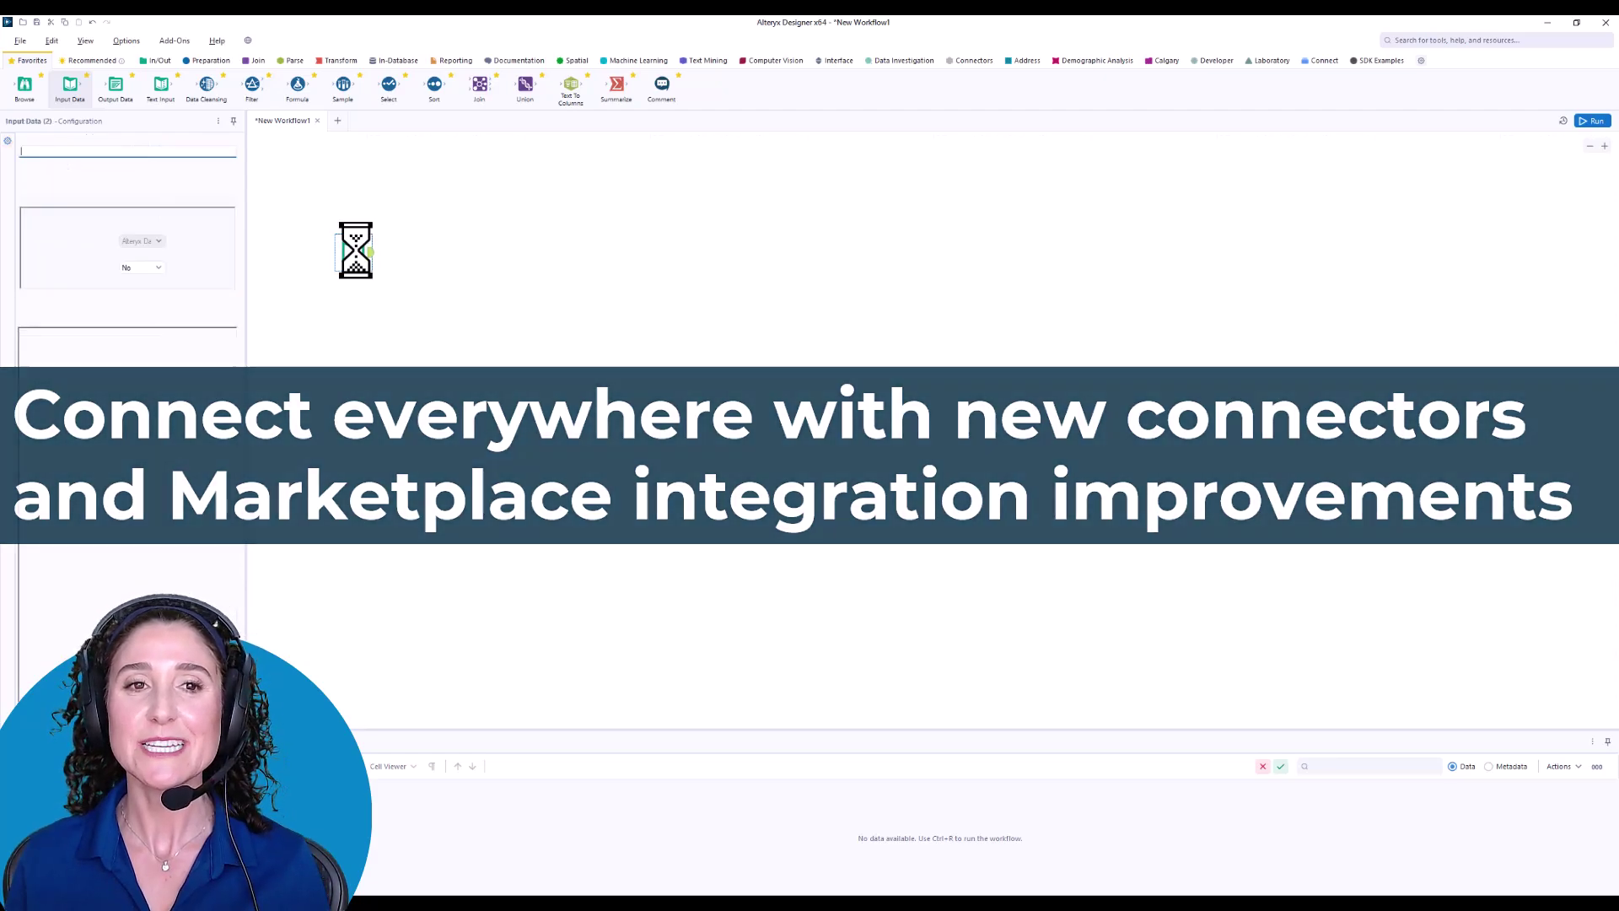
left_click(186, 169)
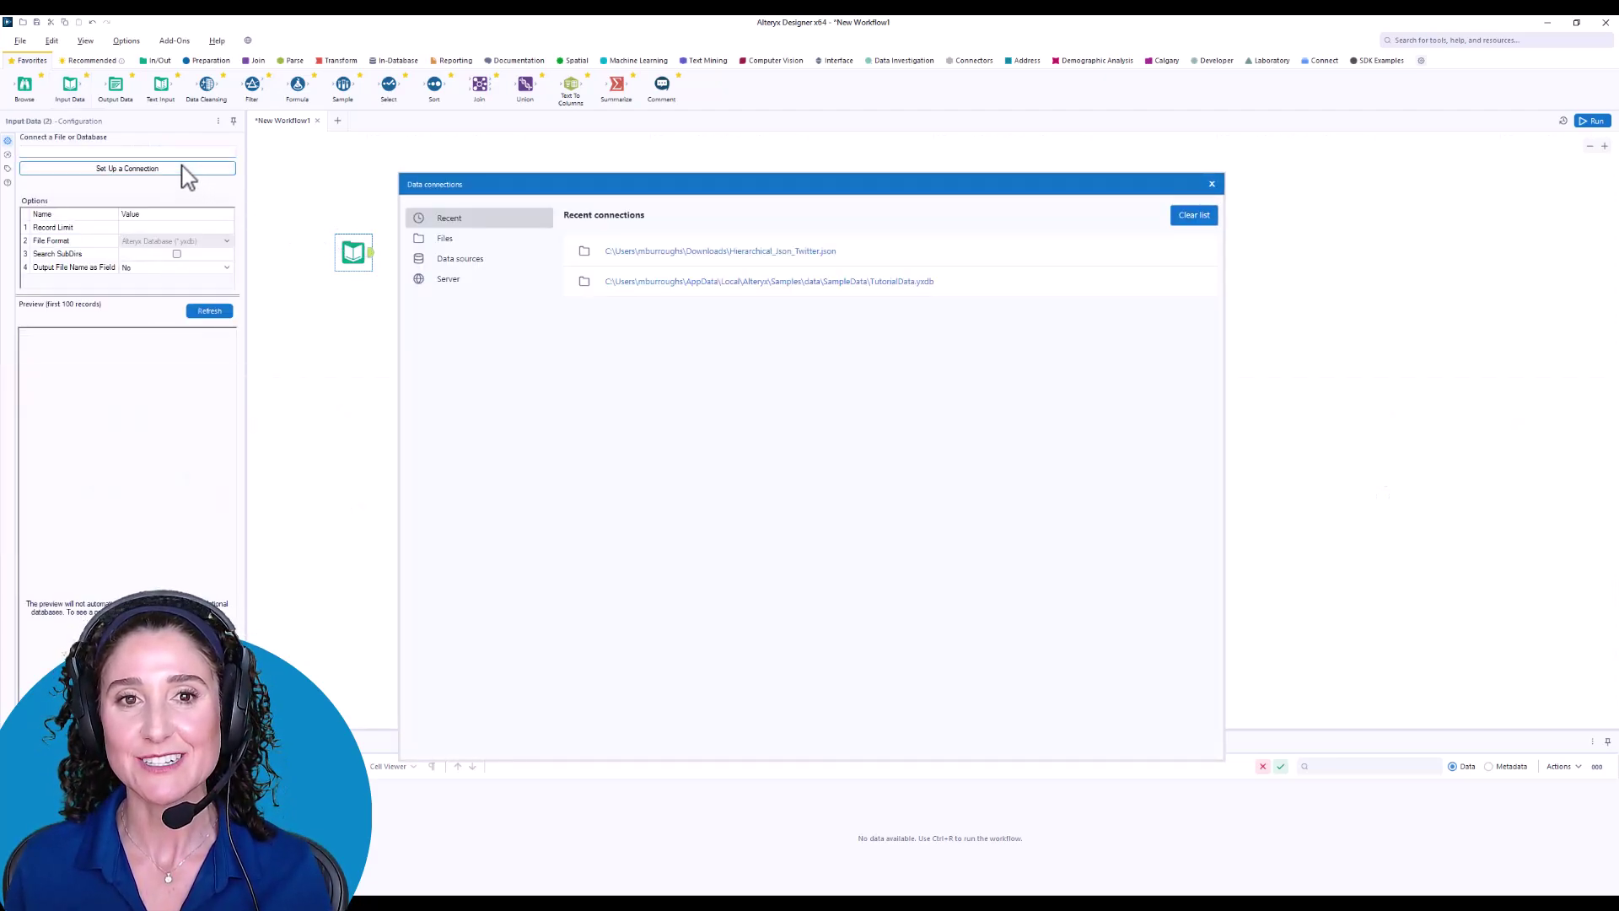
left_click(445, 259)
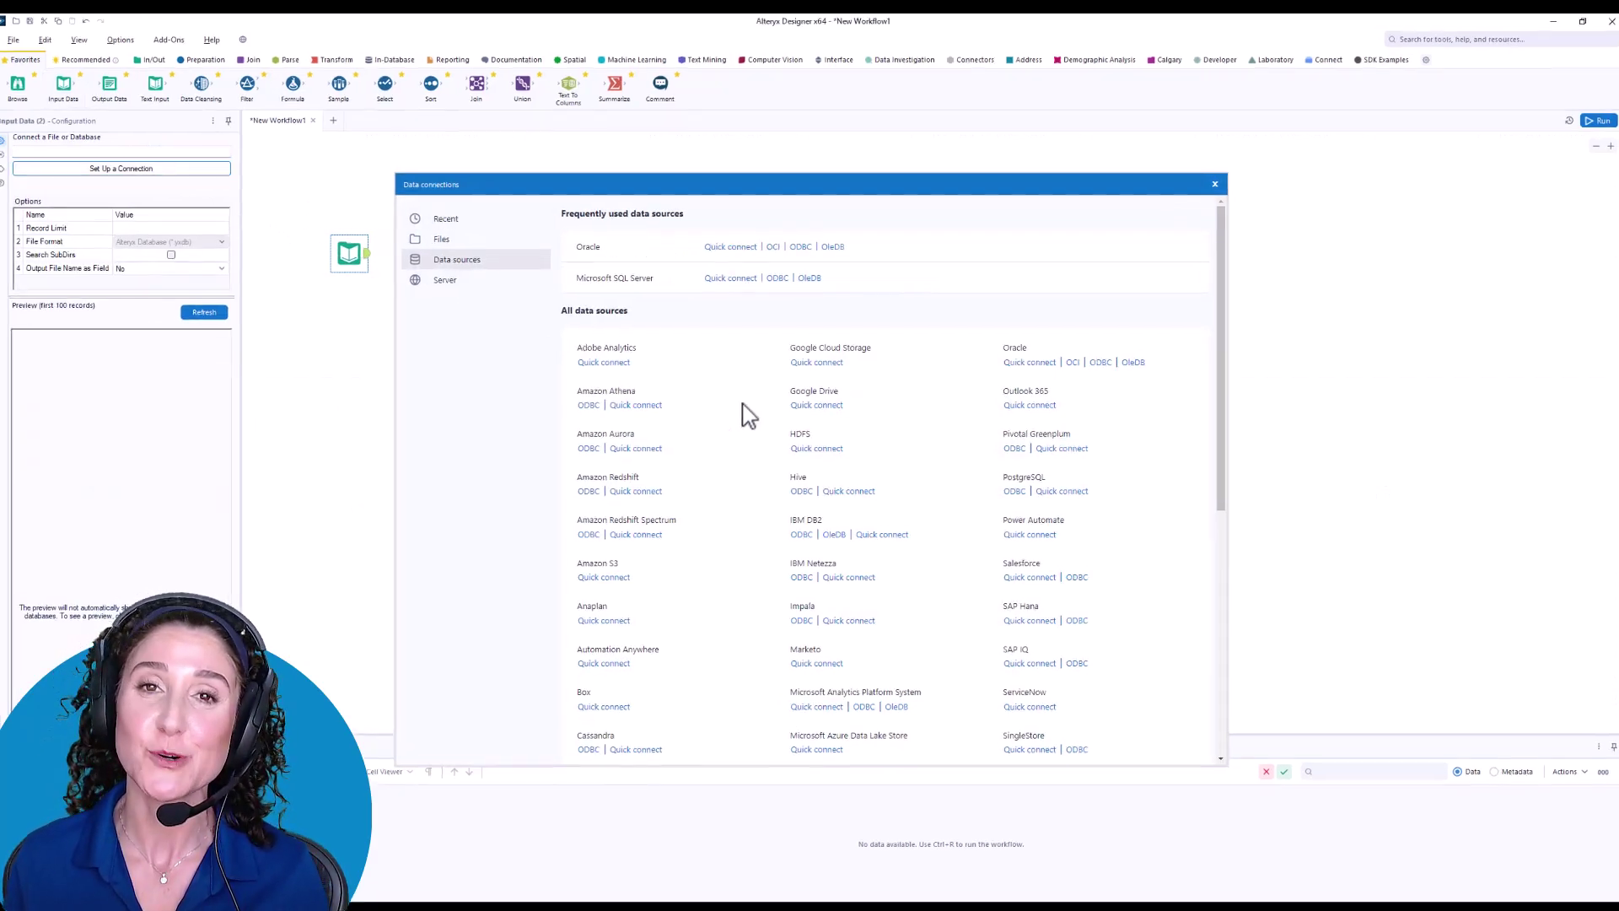
scroll(742, 415, "down", 1)
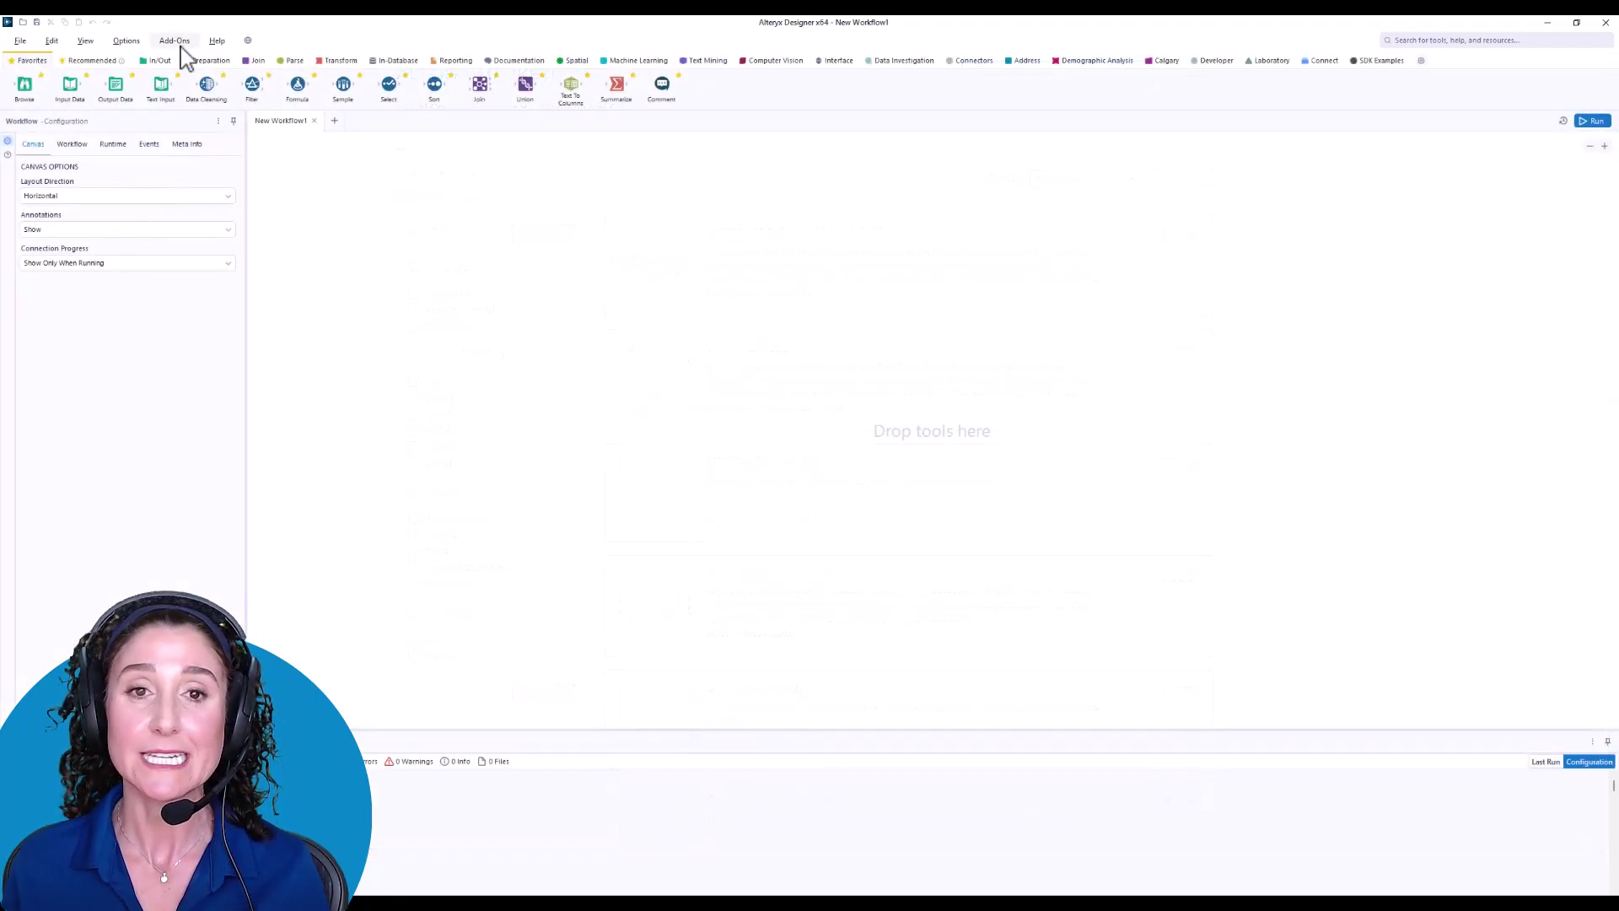
Step: Install the Auto Insights Uploader and Salesforce Output Tool add-ons via Manage Marketplace Add-Ons
left_click(174, 40)
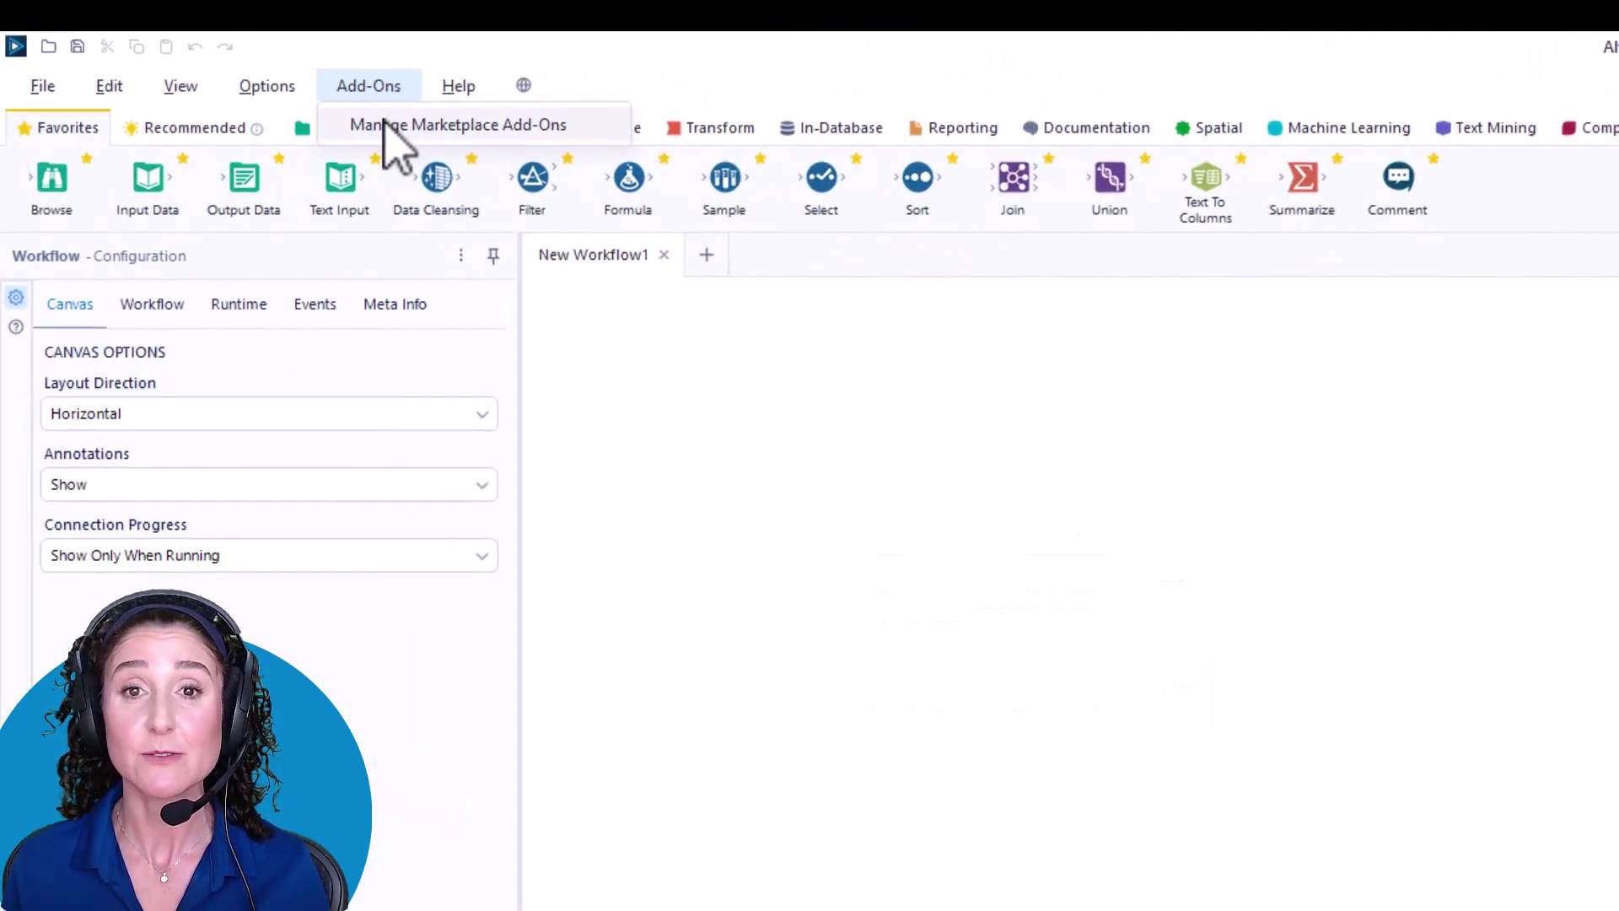
left_click(387, 127)
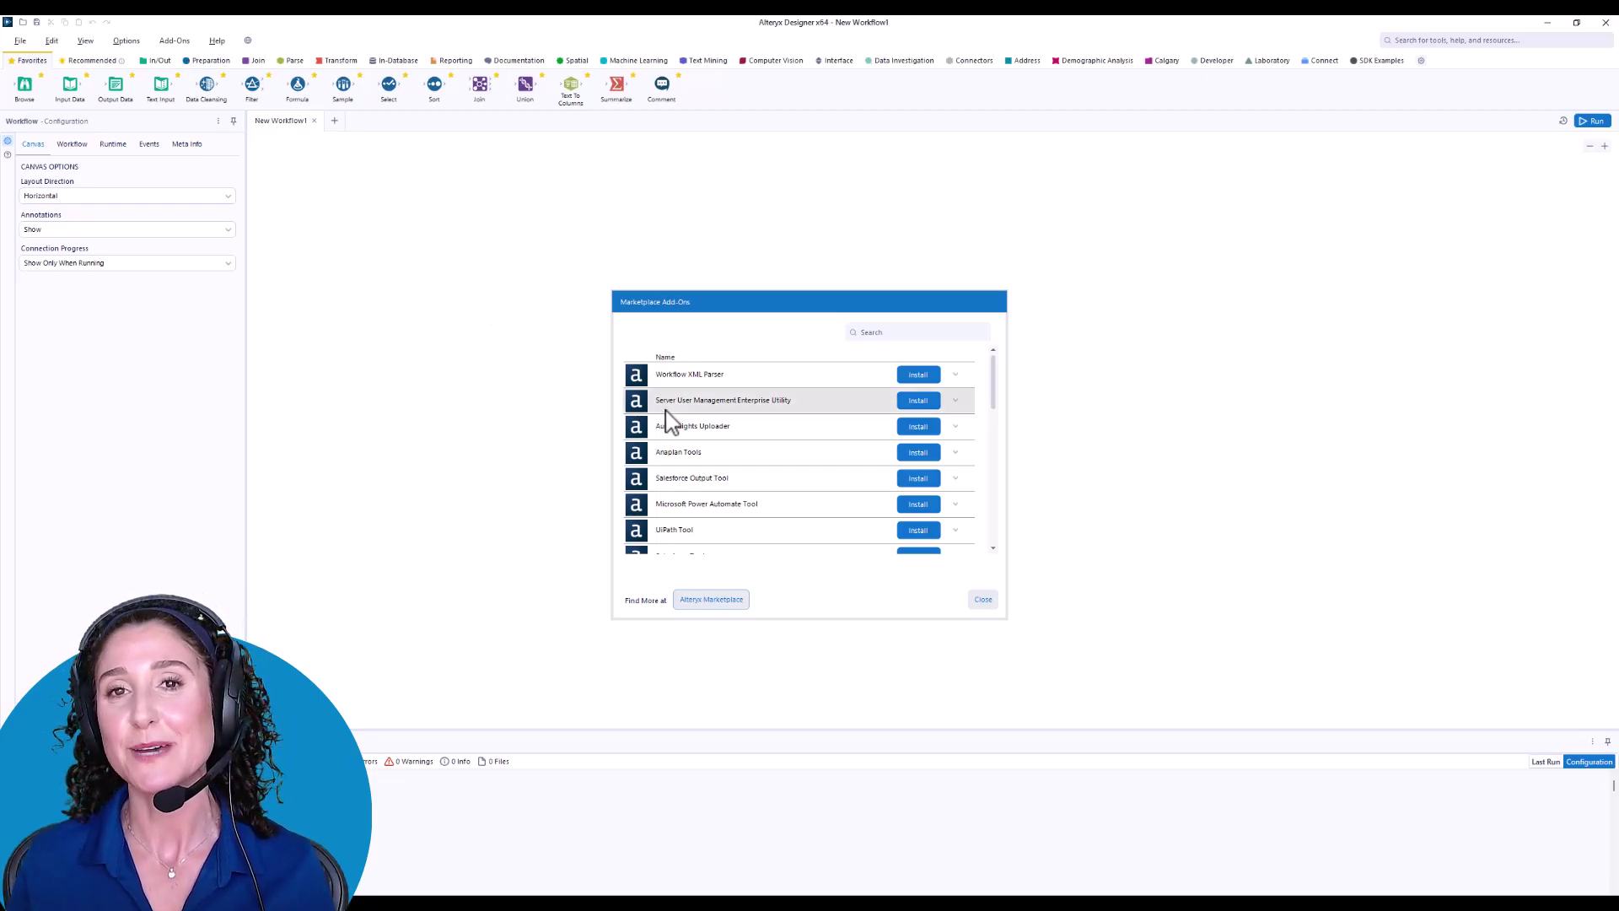
left_click(918, 426)
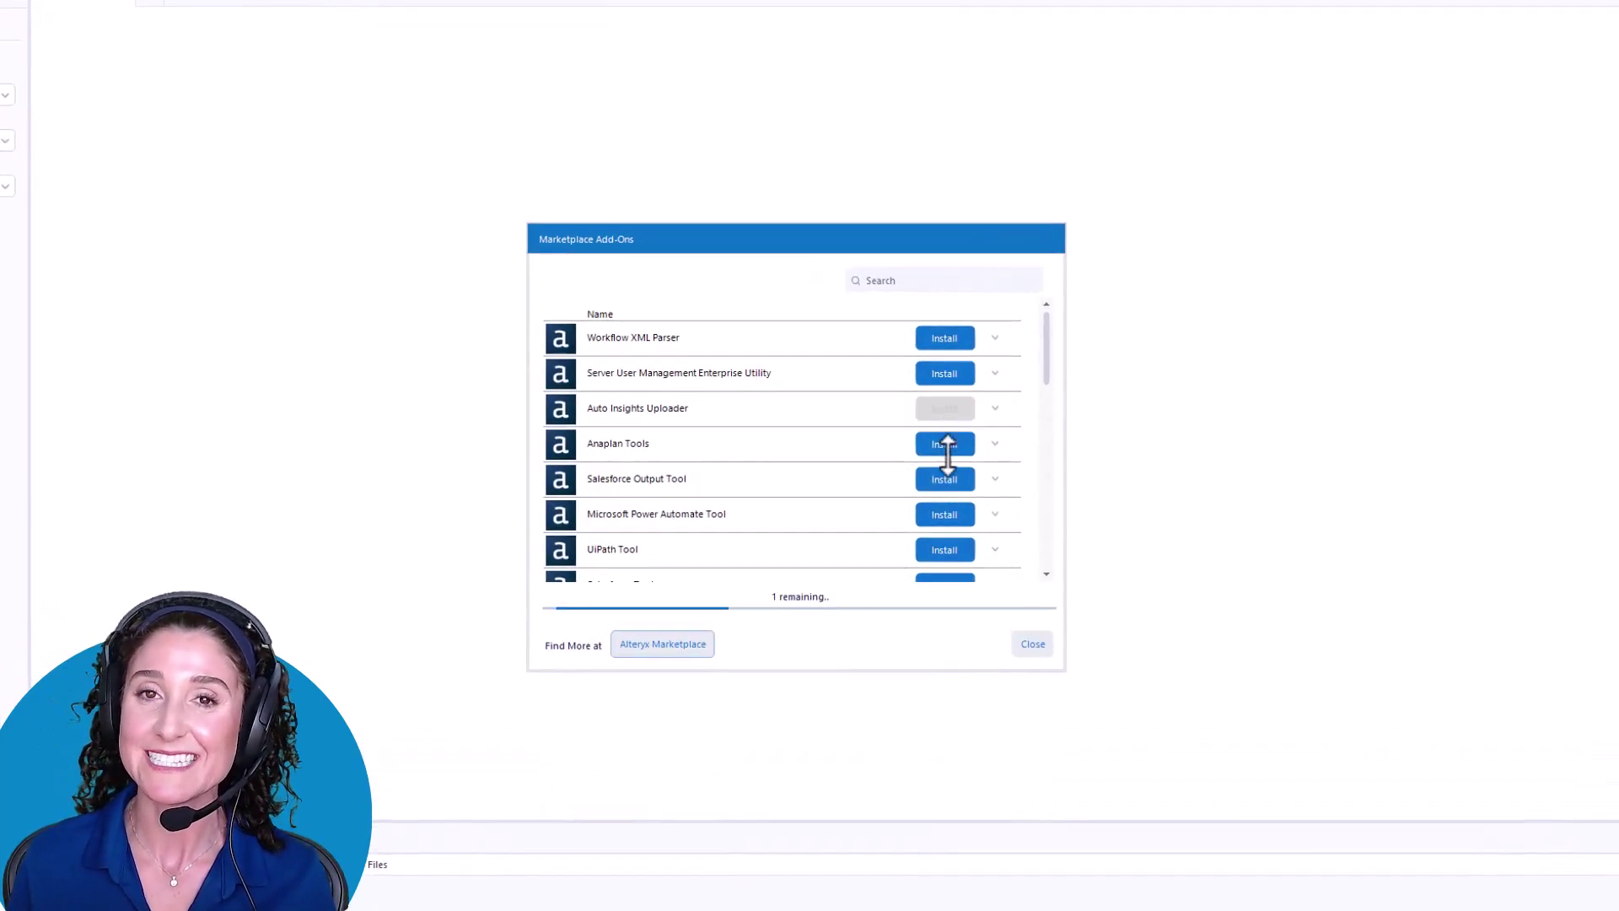
left_click(946, 478)
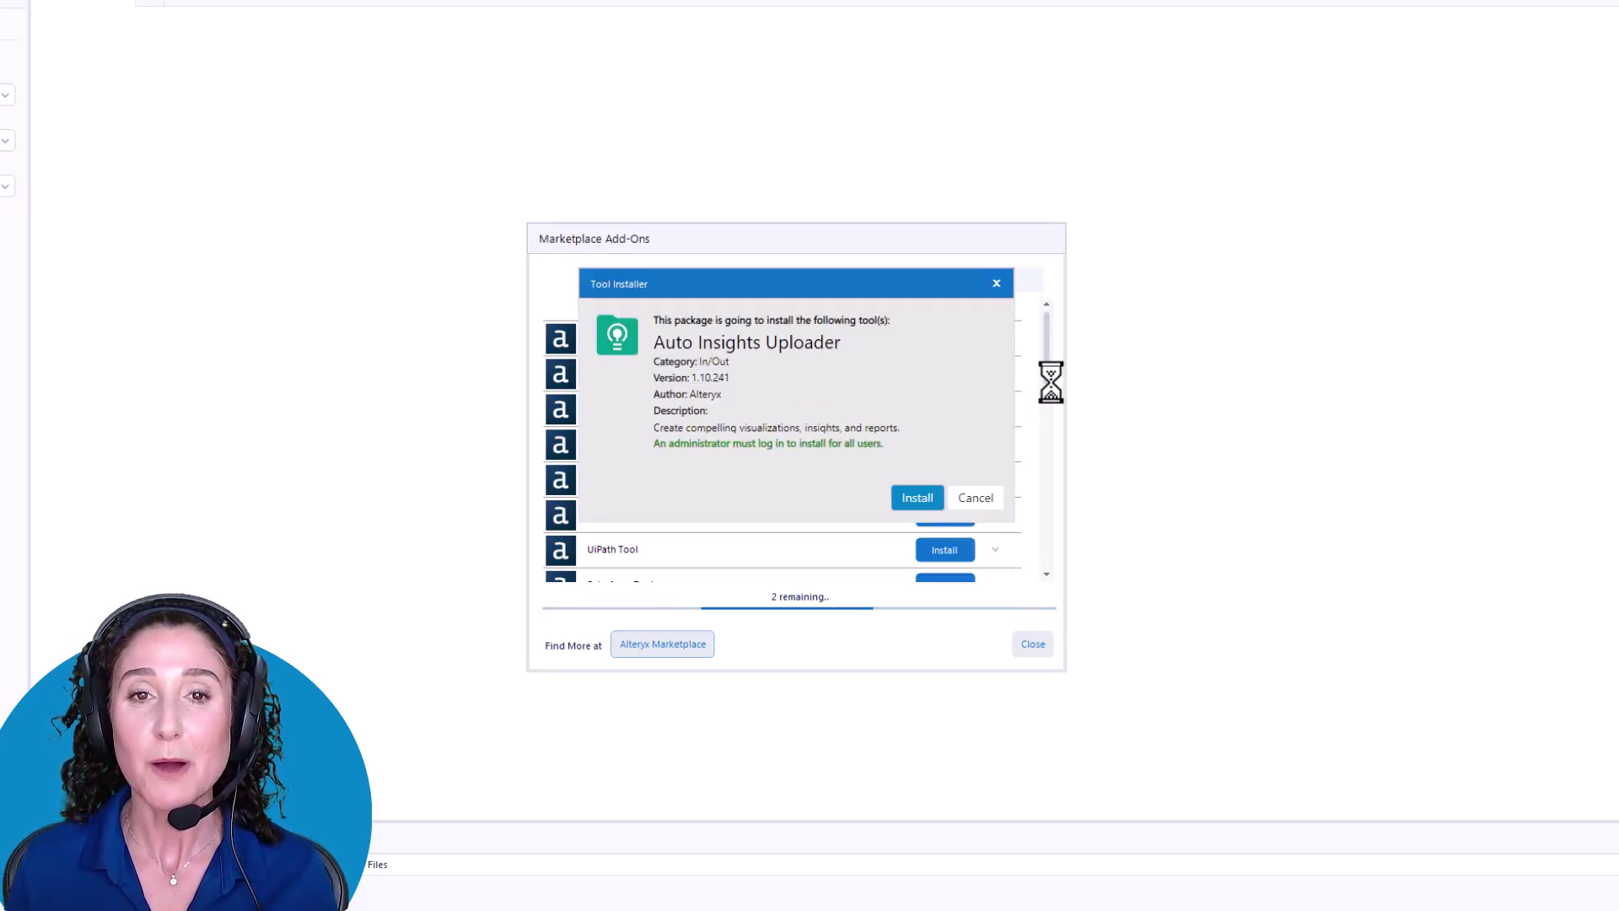
left_click(921, 498)
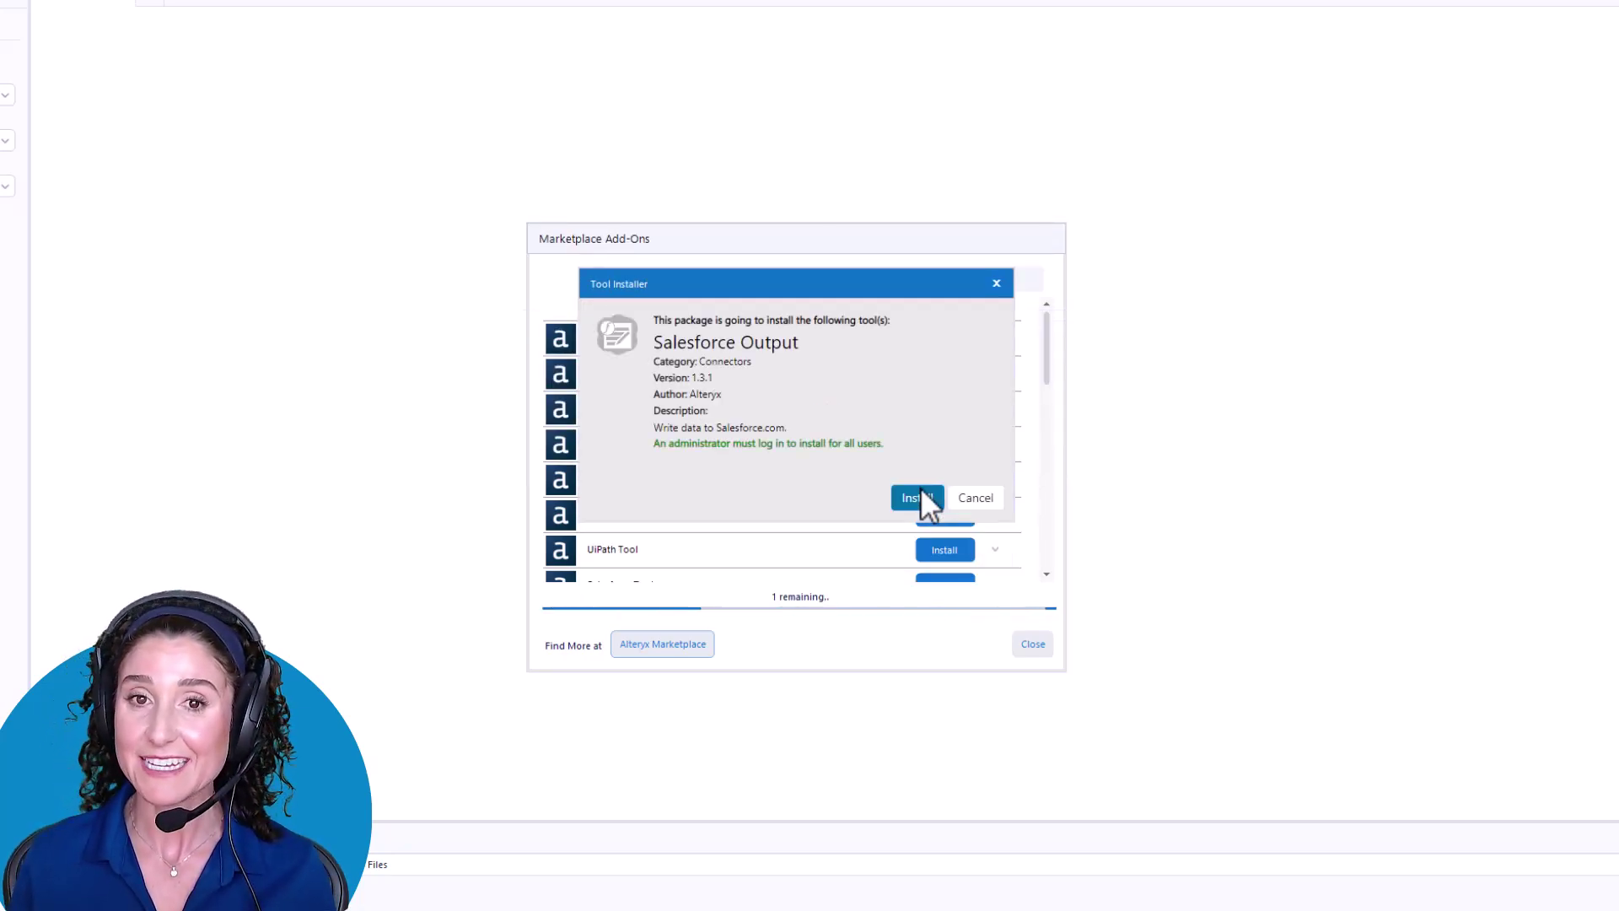
left_click(922, 498)
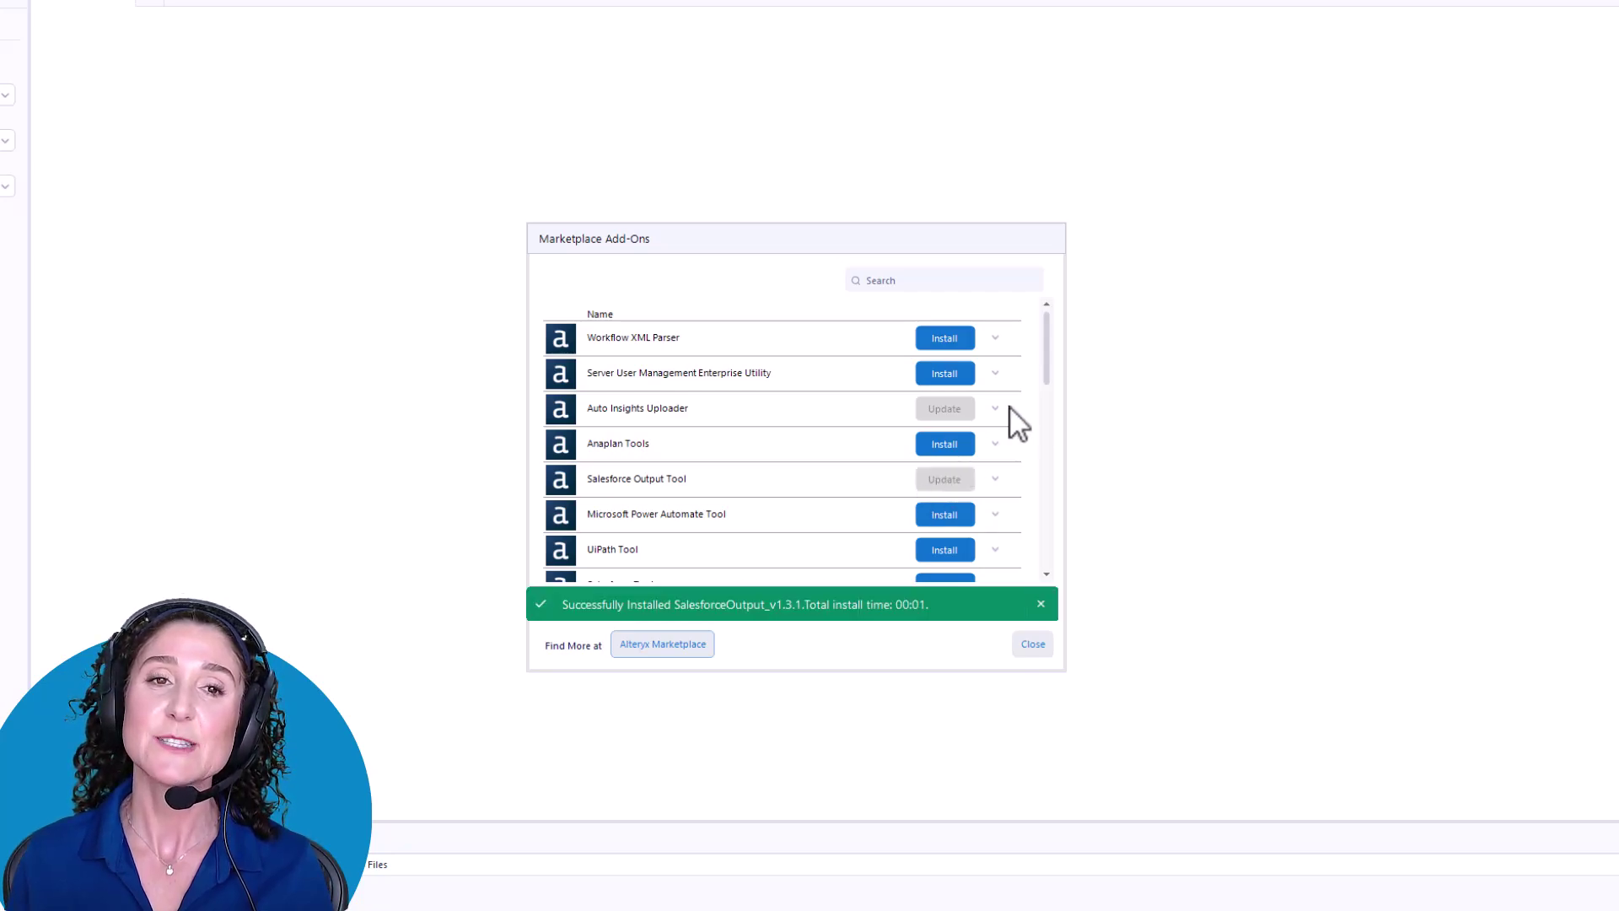
left_click_drag(1047, 371, 1050, 550)
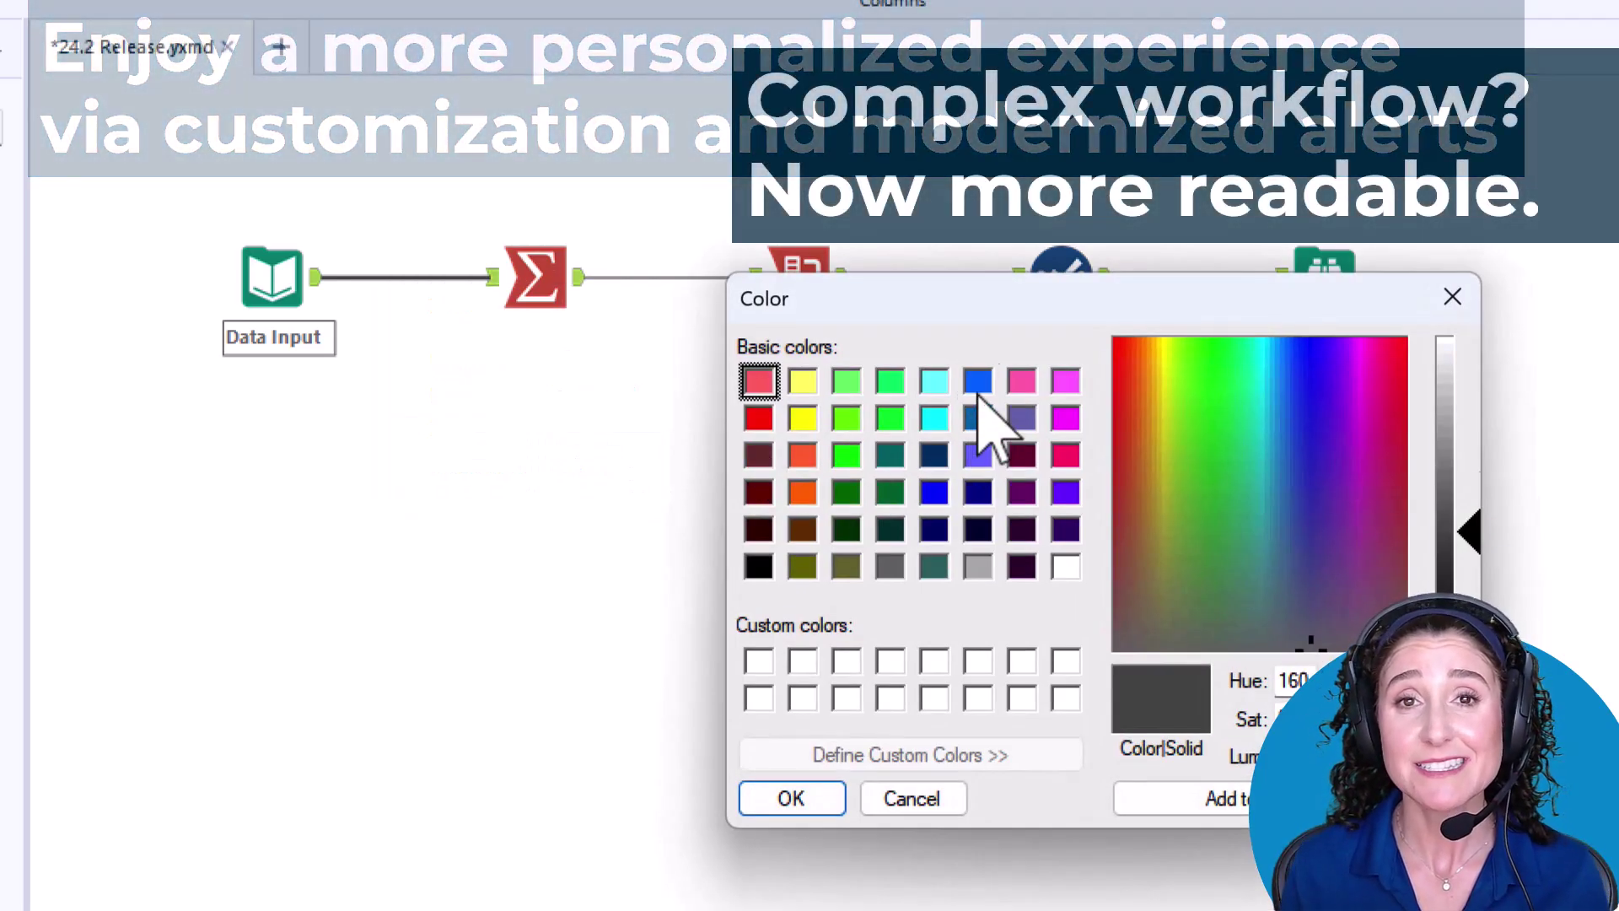
Step: Colour the first connection blue and bring up the Set Configuration as Default comment options
left_click(978, 381)
left_click(777, 800)
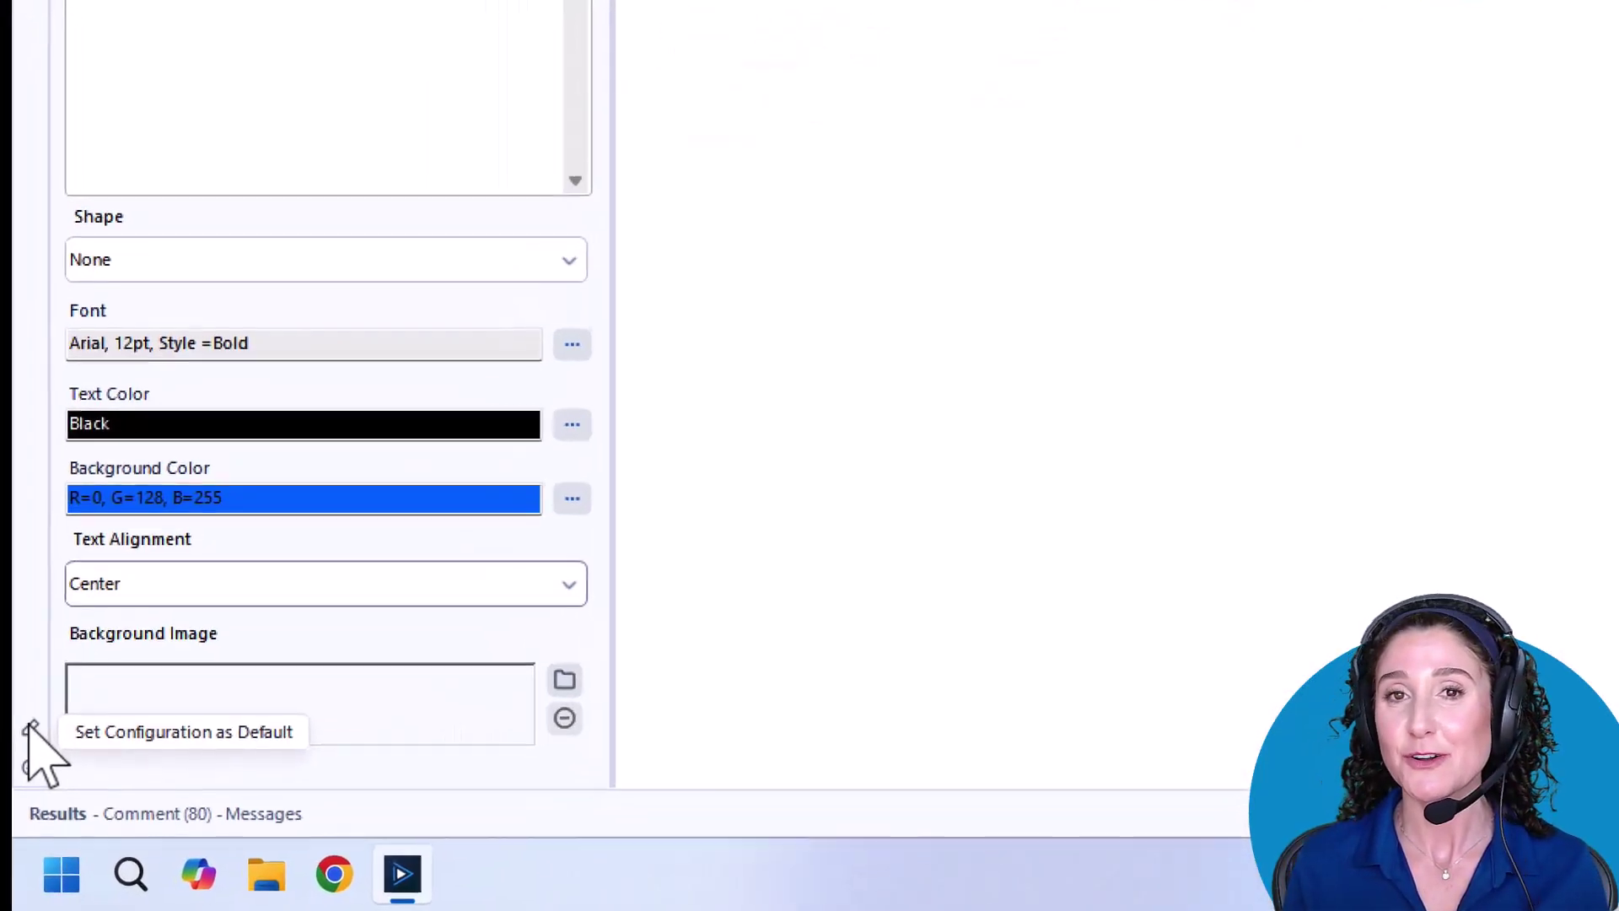
left_click(31, 730)
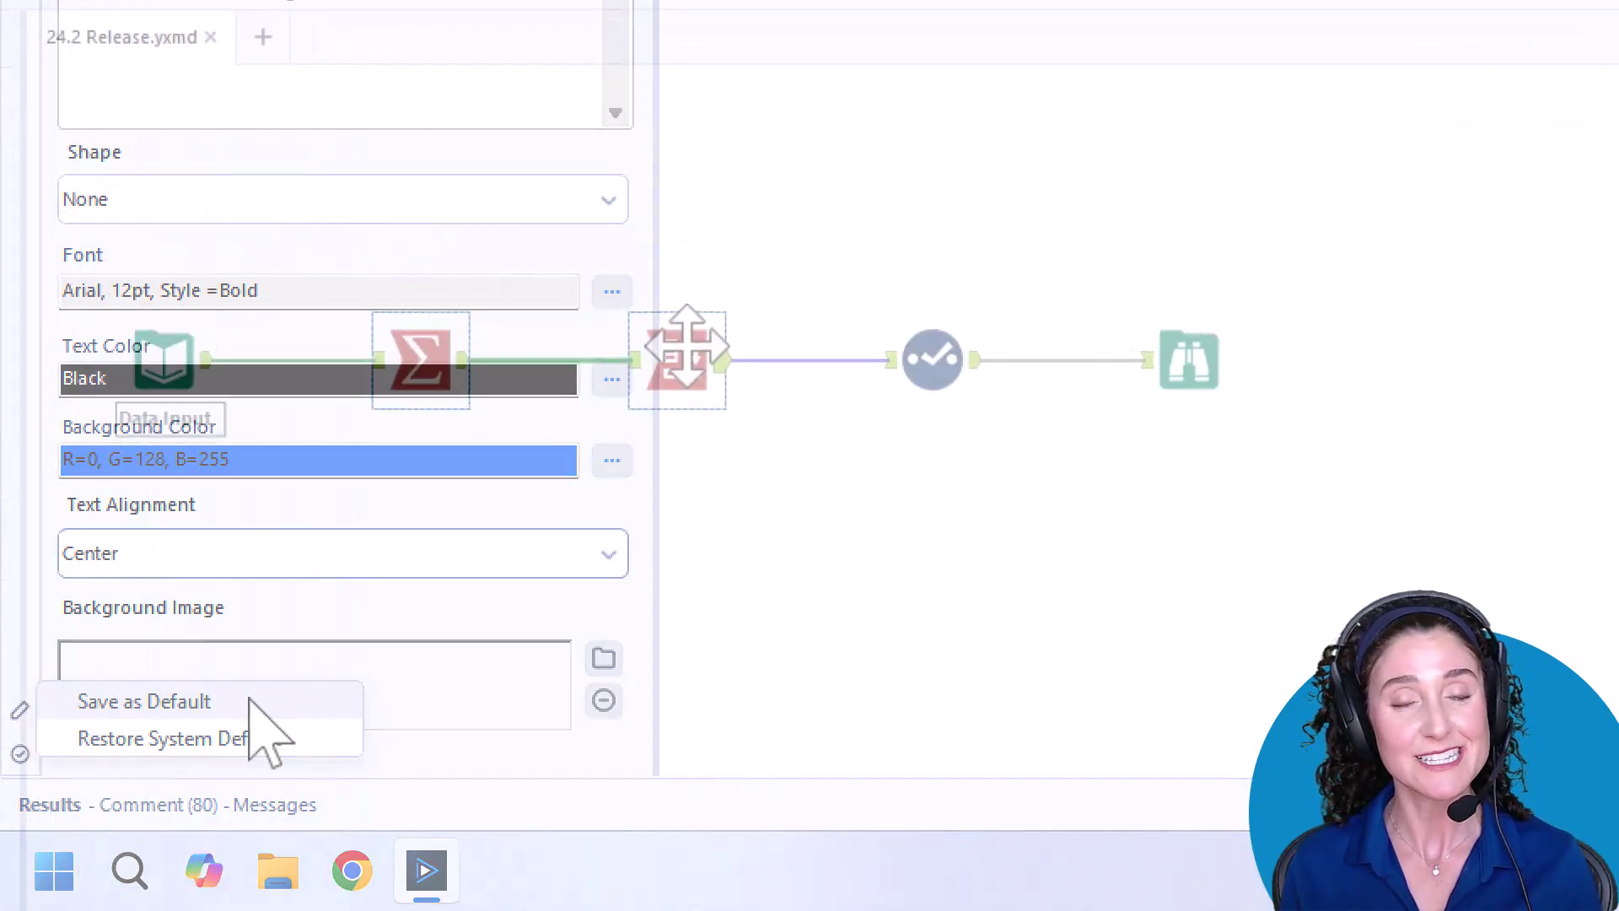
Step: Wrap the Summarize and Cross Tab tools in a container titled 'Summarize & Cross Tab Tools'
left_click(799, 698)
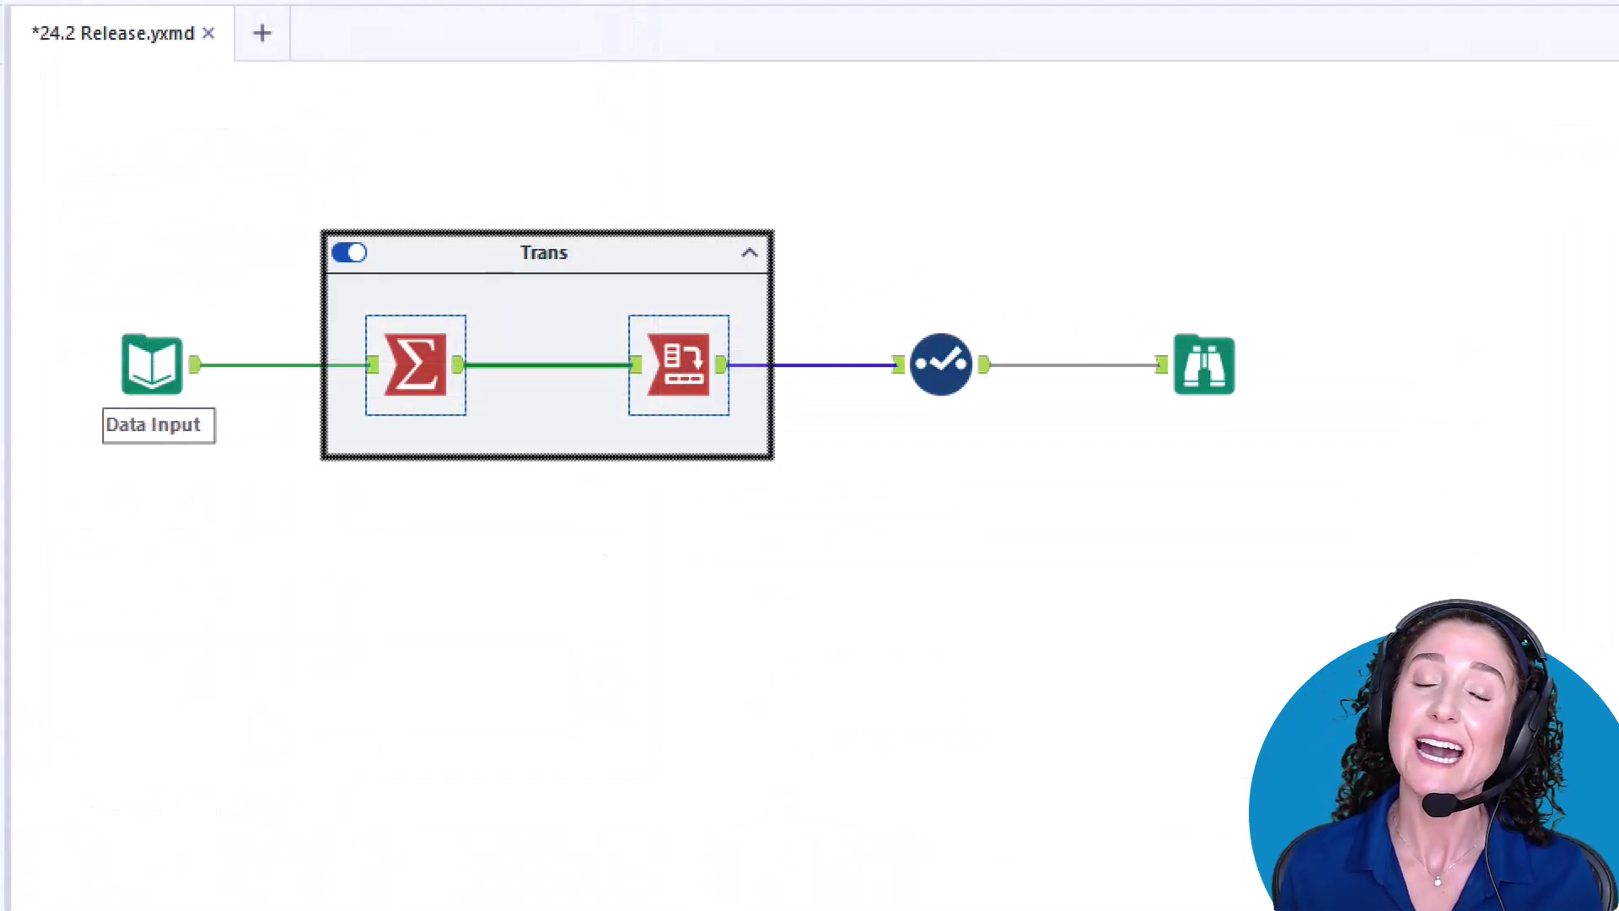
type("form Toools")
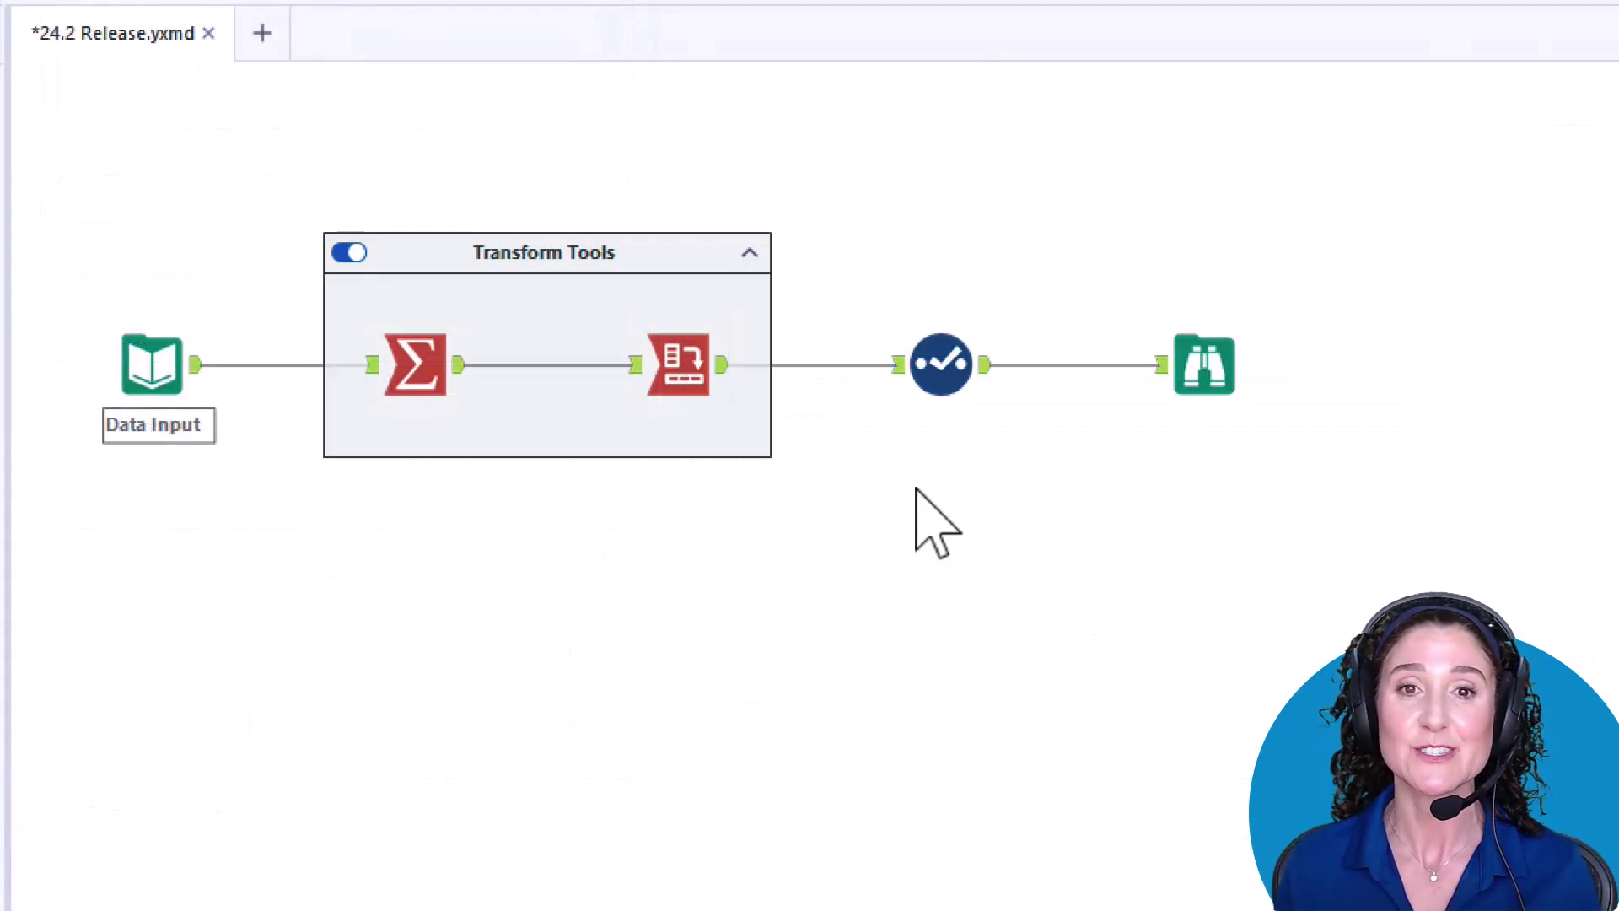
double_click(654, 253)
type("Sum")
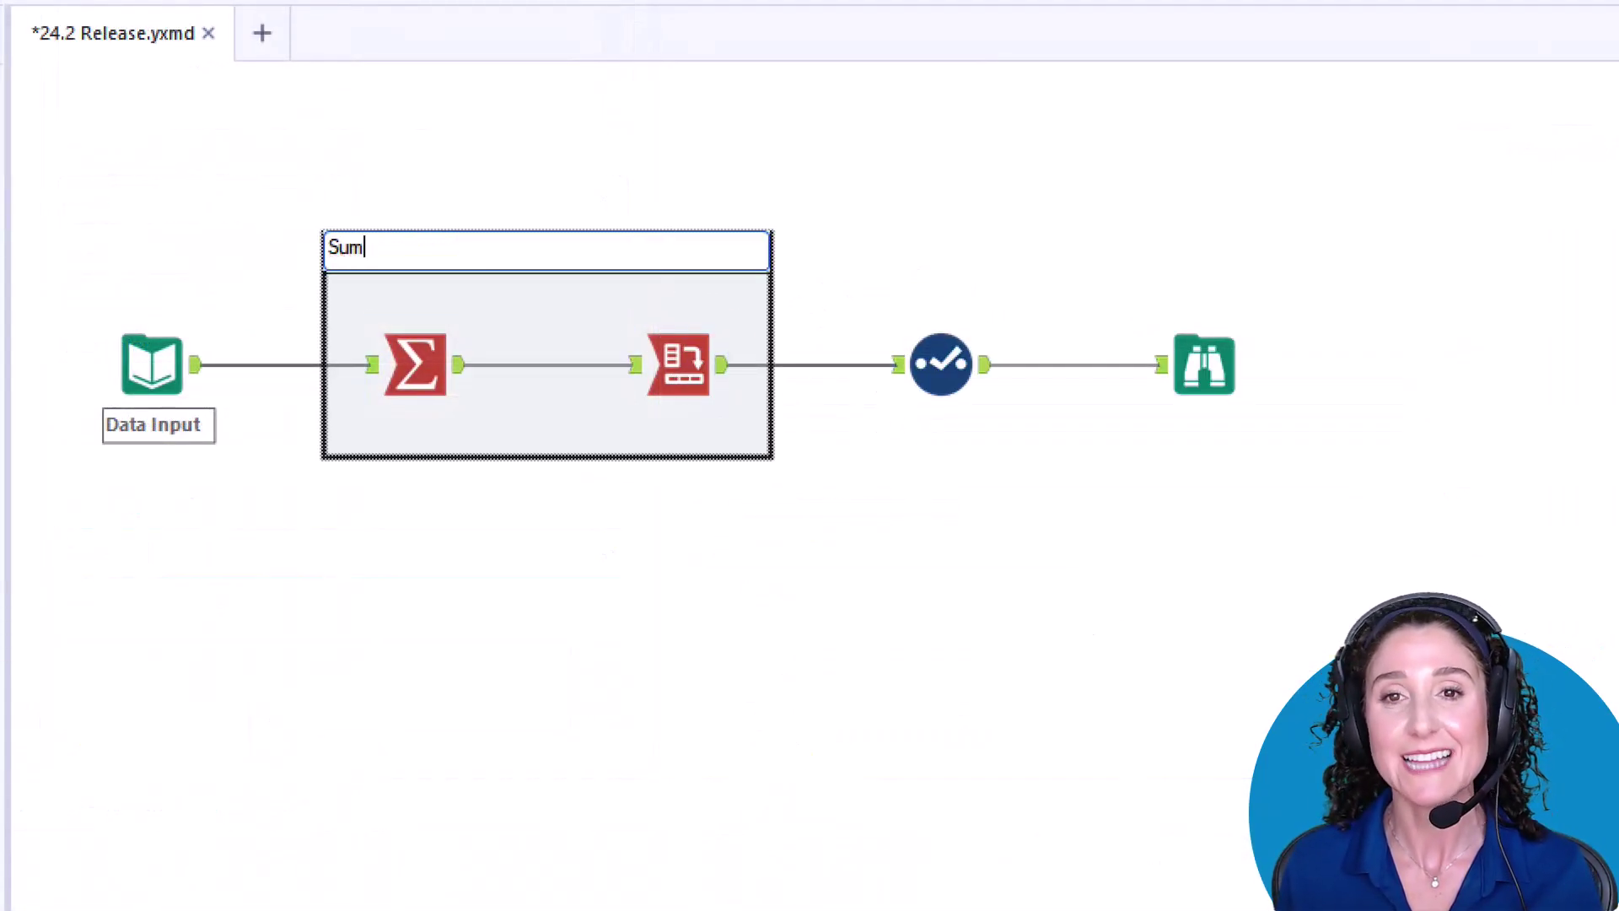
type("marize & Cross Tab Tool")
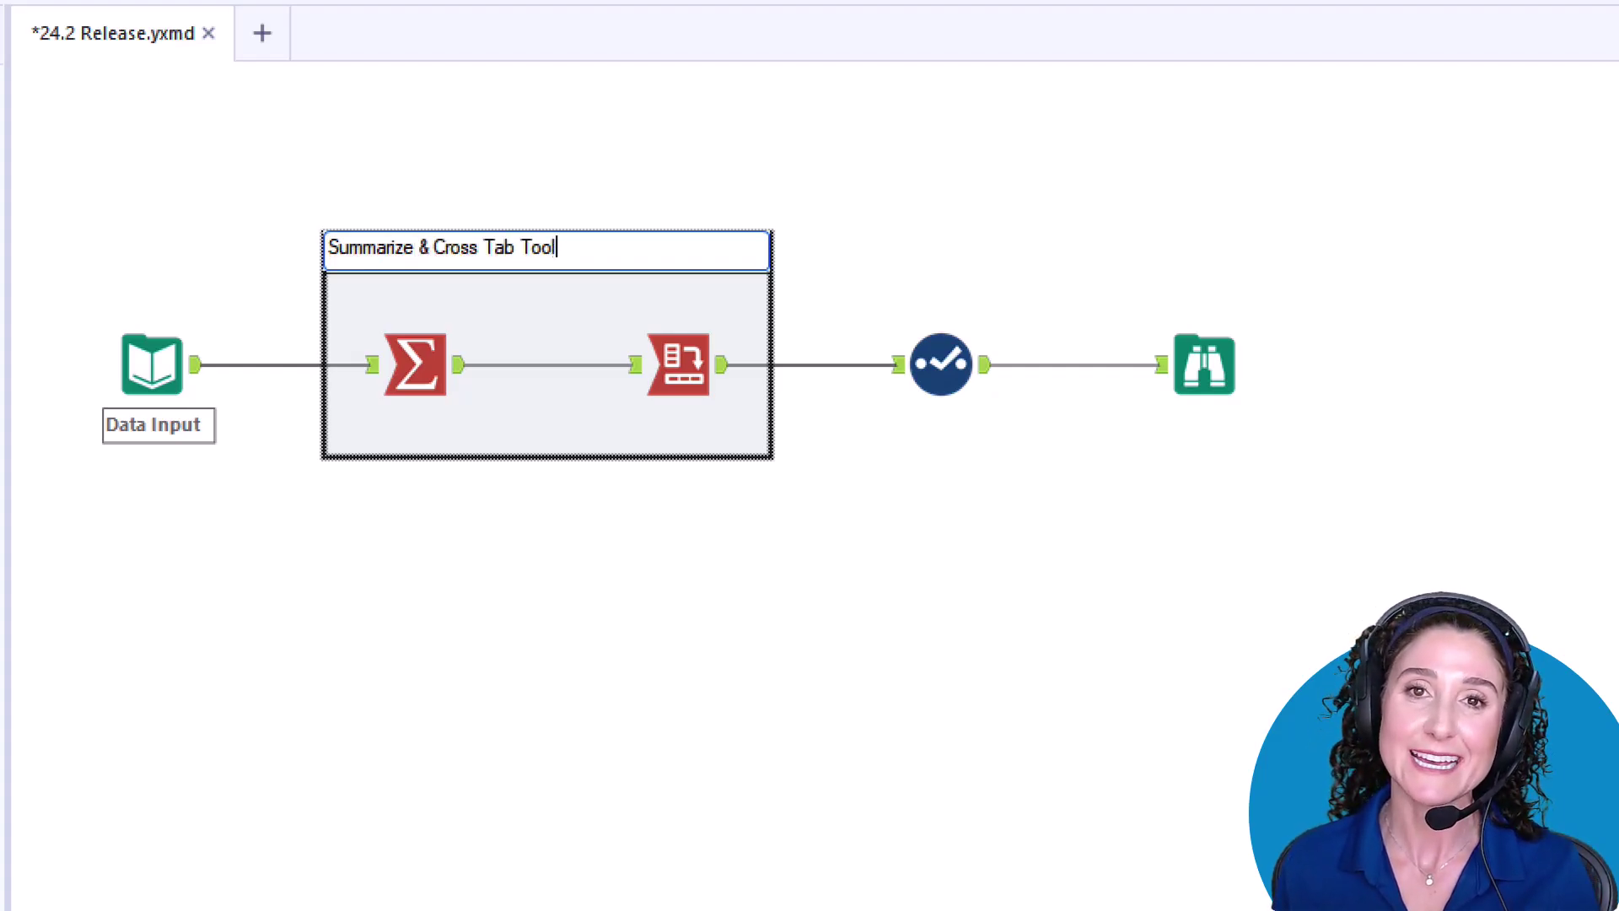
type("s")
left_click(933, 245)
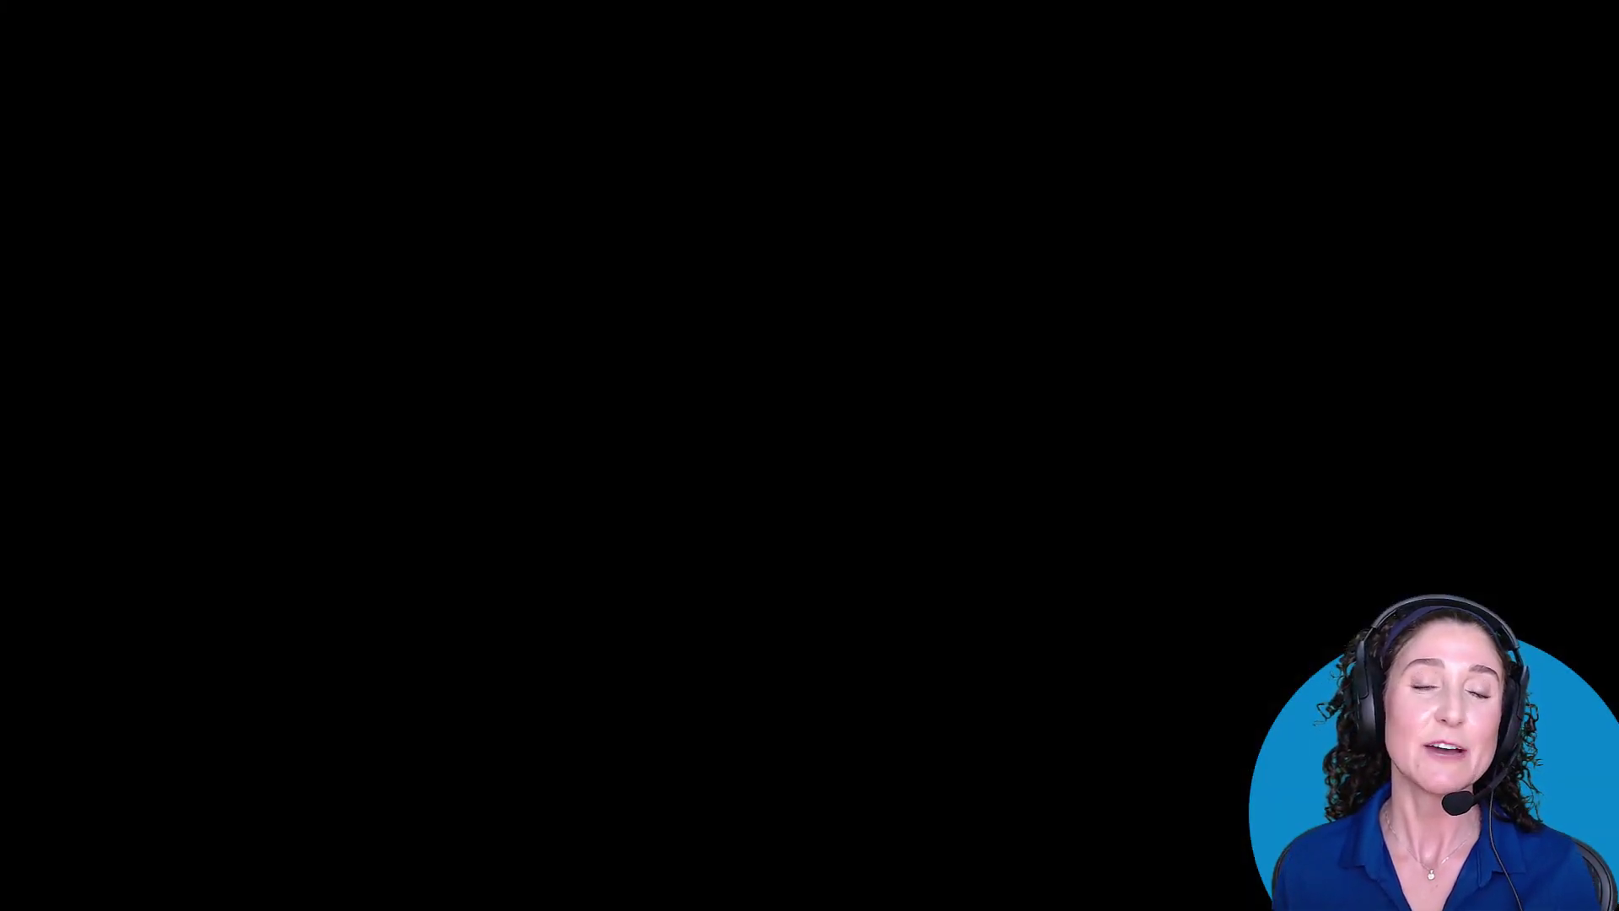
left_click(1510, 120)
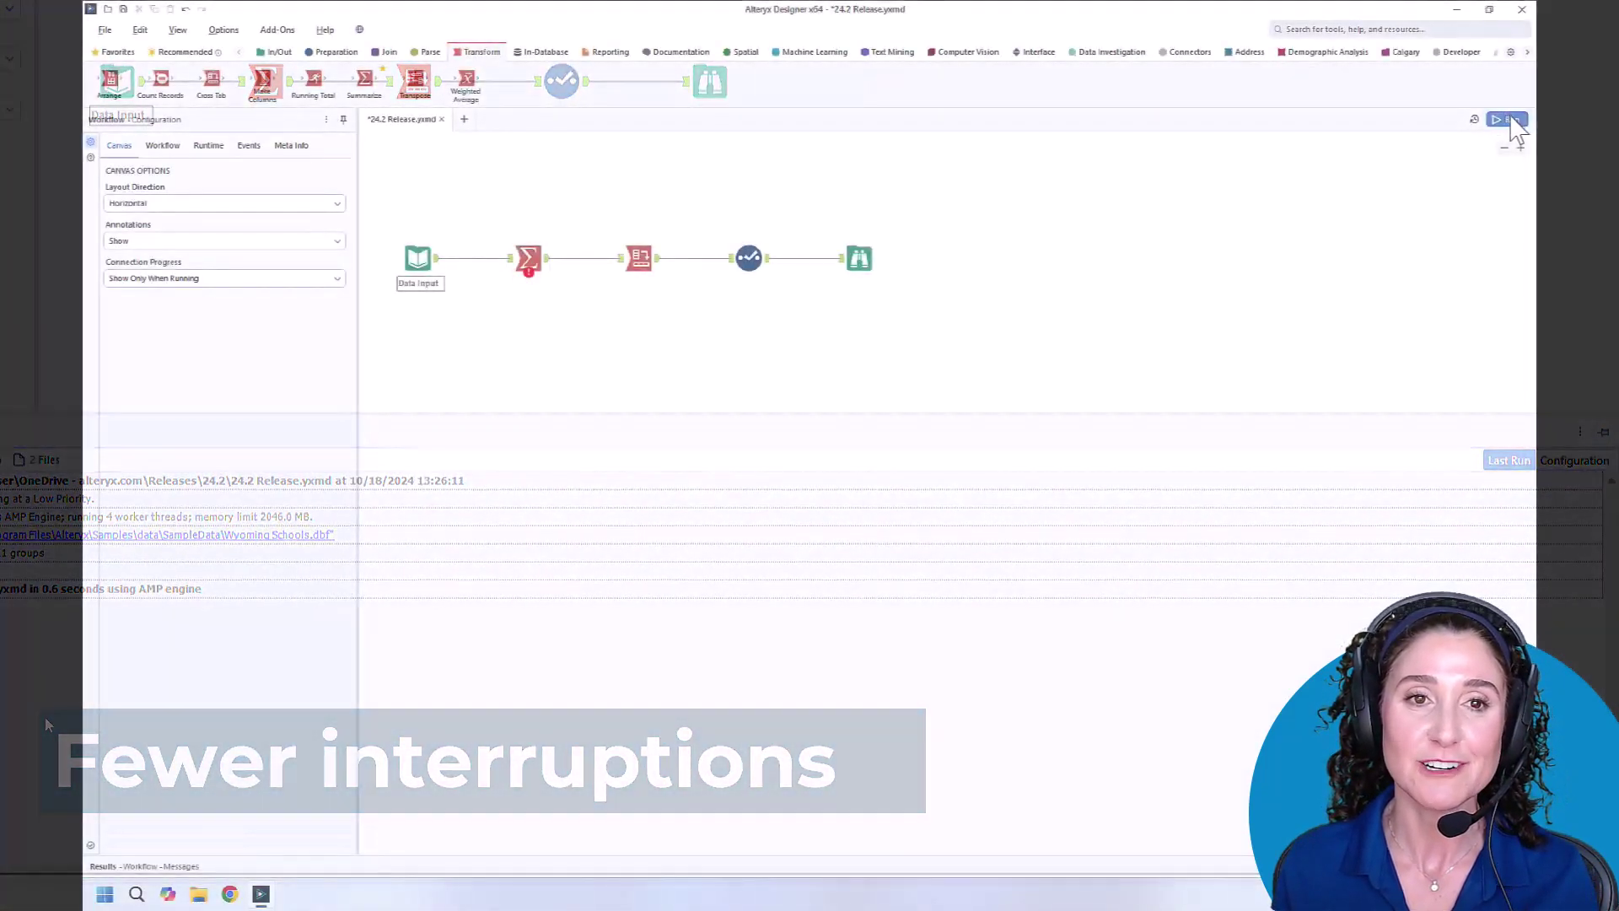
Step: Run the 24.2 Release workflow to see its messages and record counts
left_click(1508, 120)
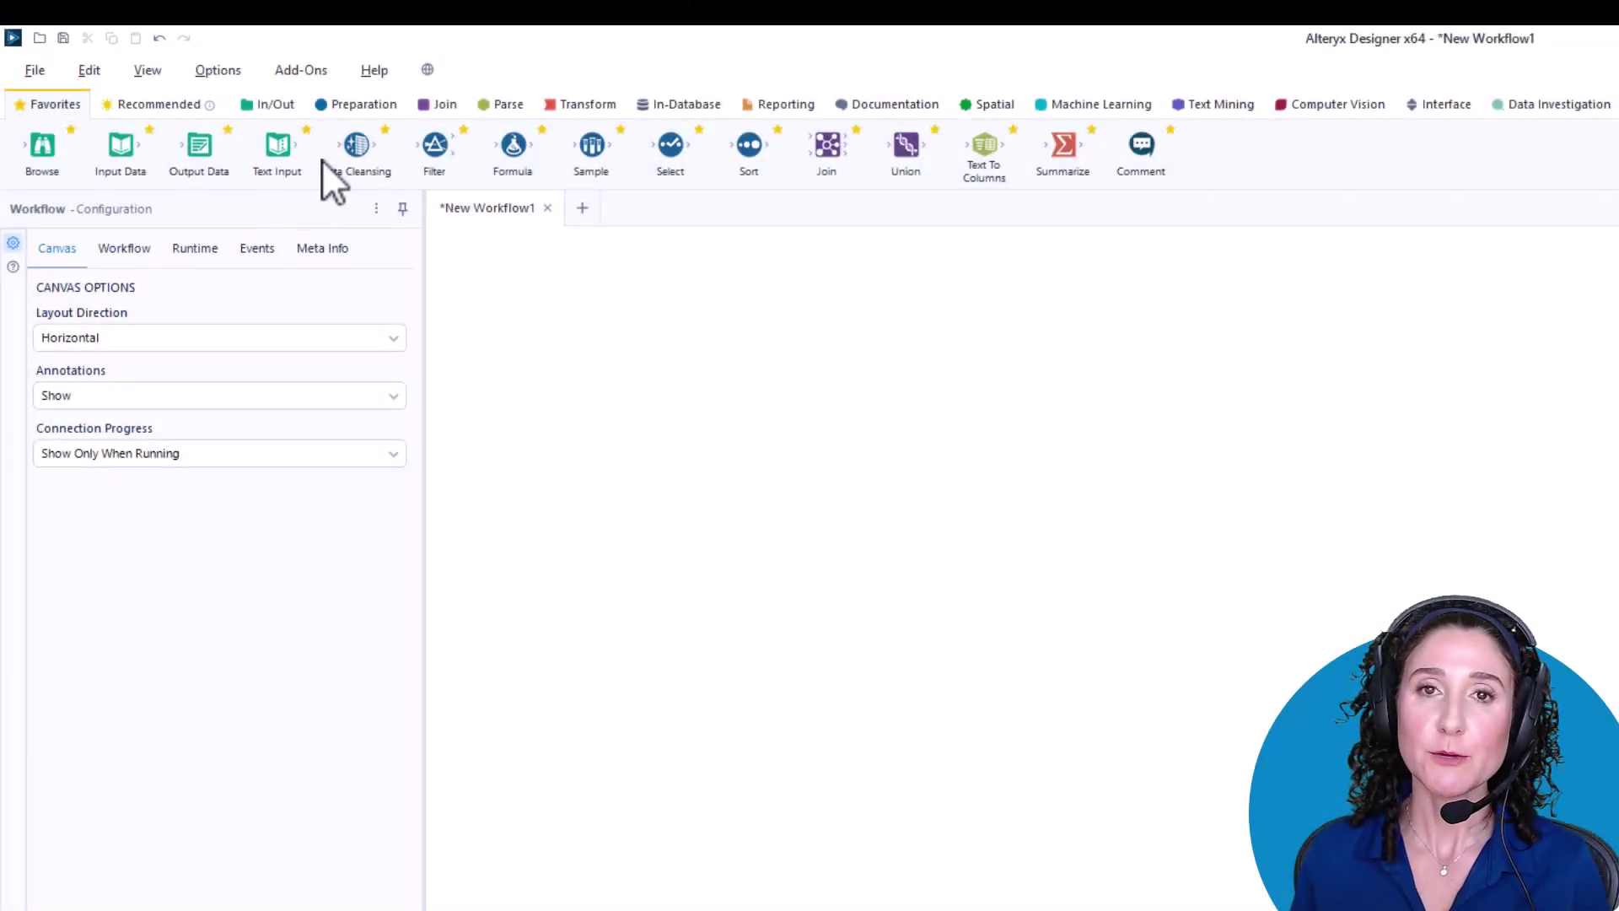
Step: Add a Rank tool from the data preparation tools and set its ranking type to Dense Ranking
left_click(354, 106)
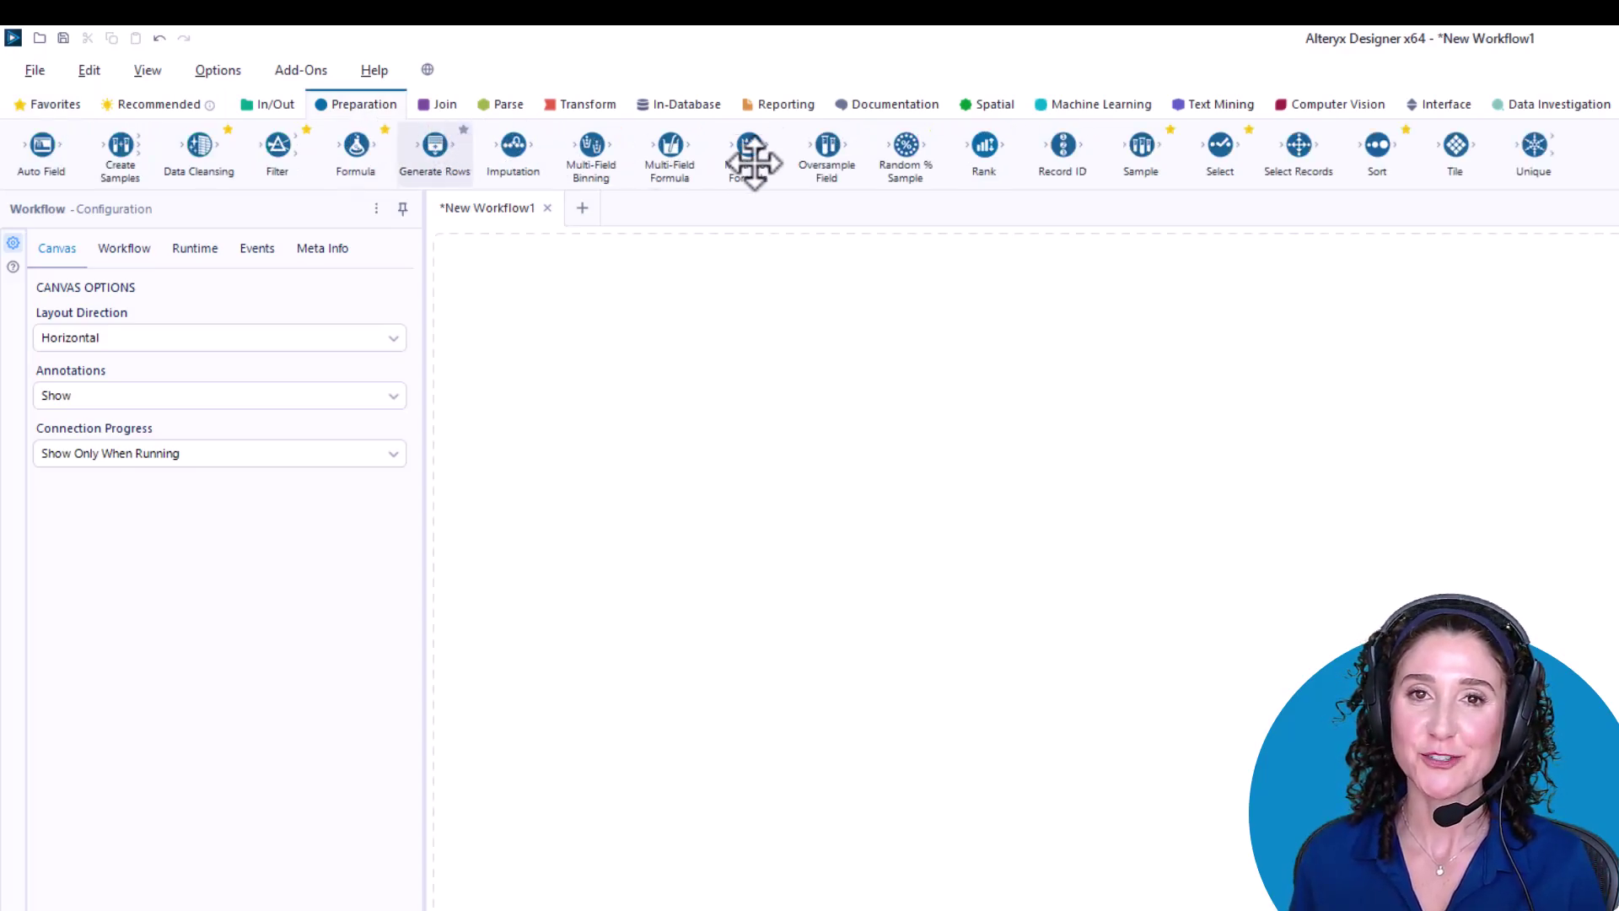
left_click_drag(983, 165, 614, 390)
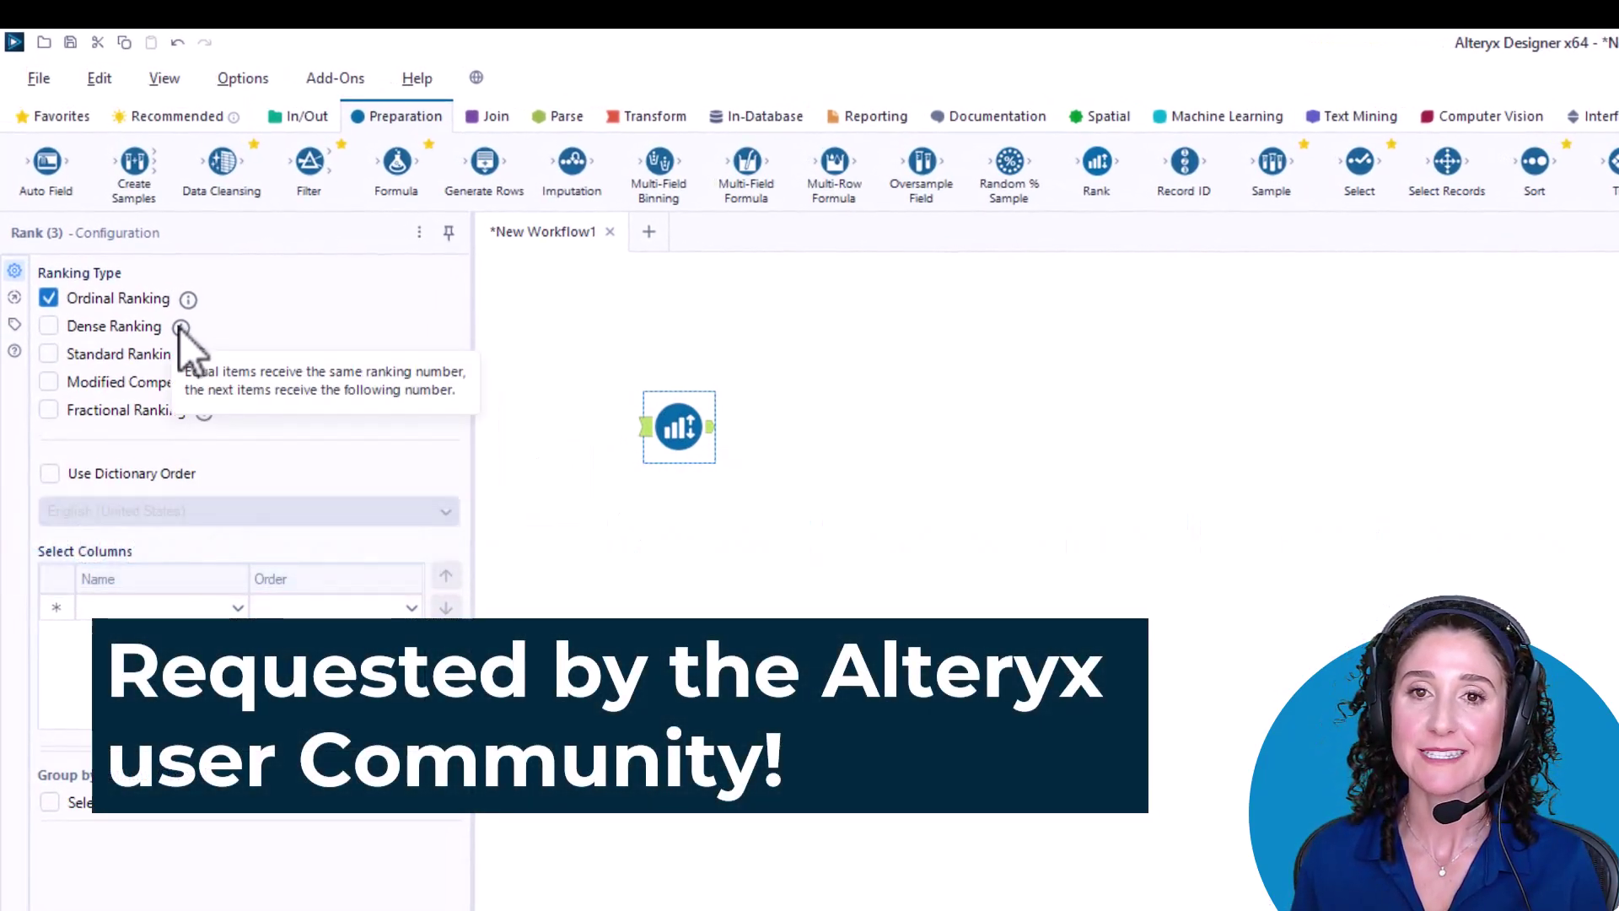
left_click(49, 325)
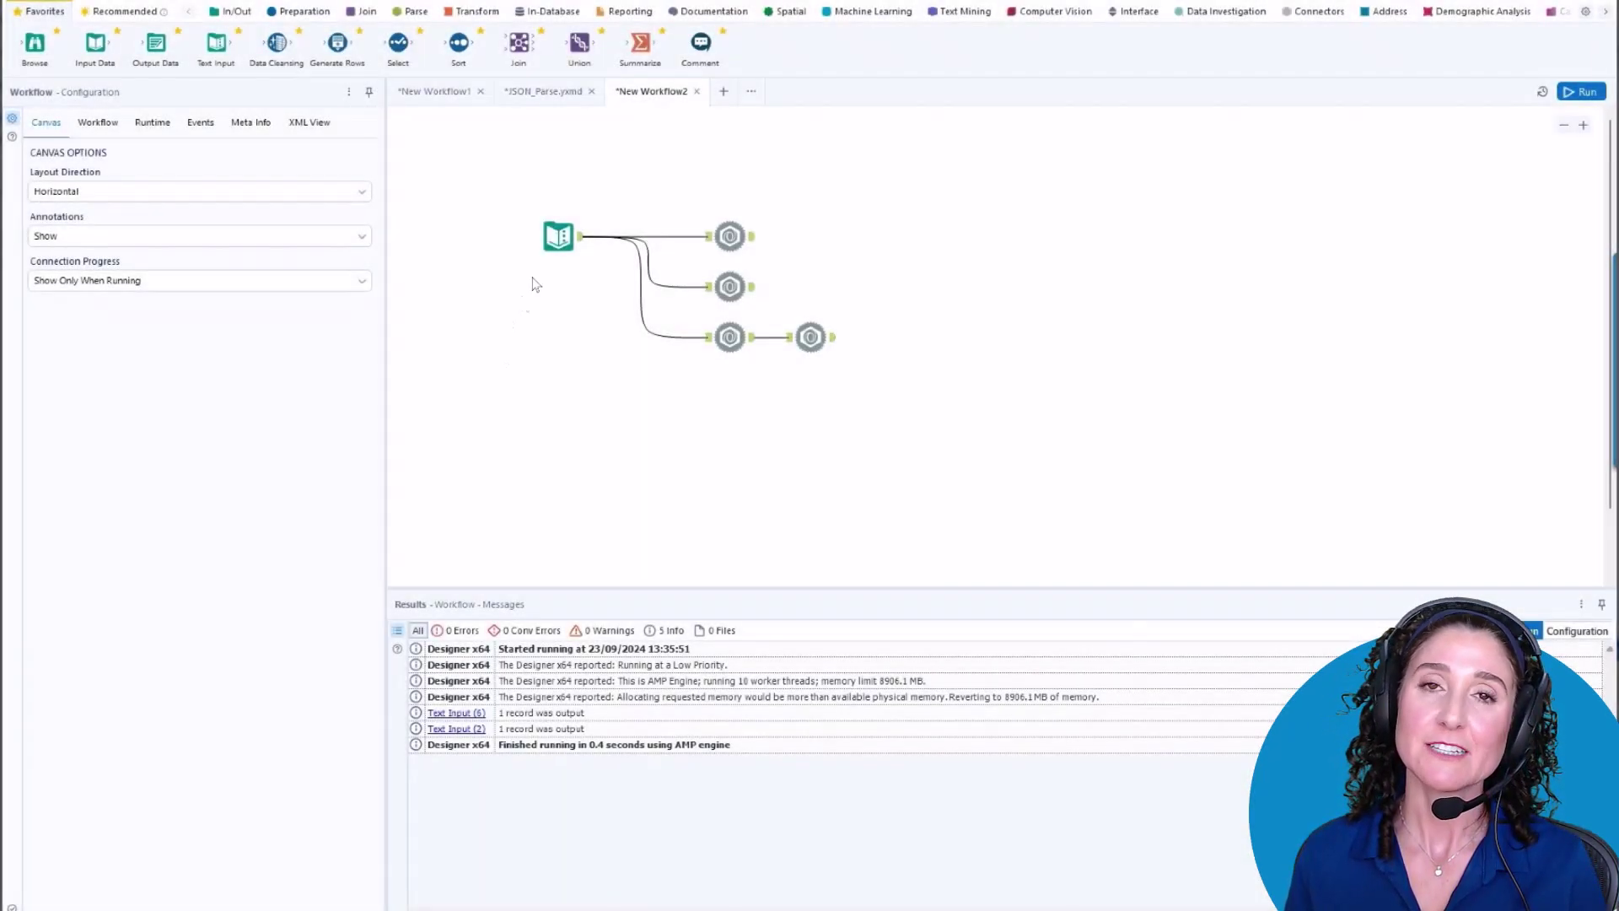
Step: Inspect the JSON Text Input and all three JSON Parse outputs, then expand the Field1.states cell
left_click(558, 236)
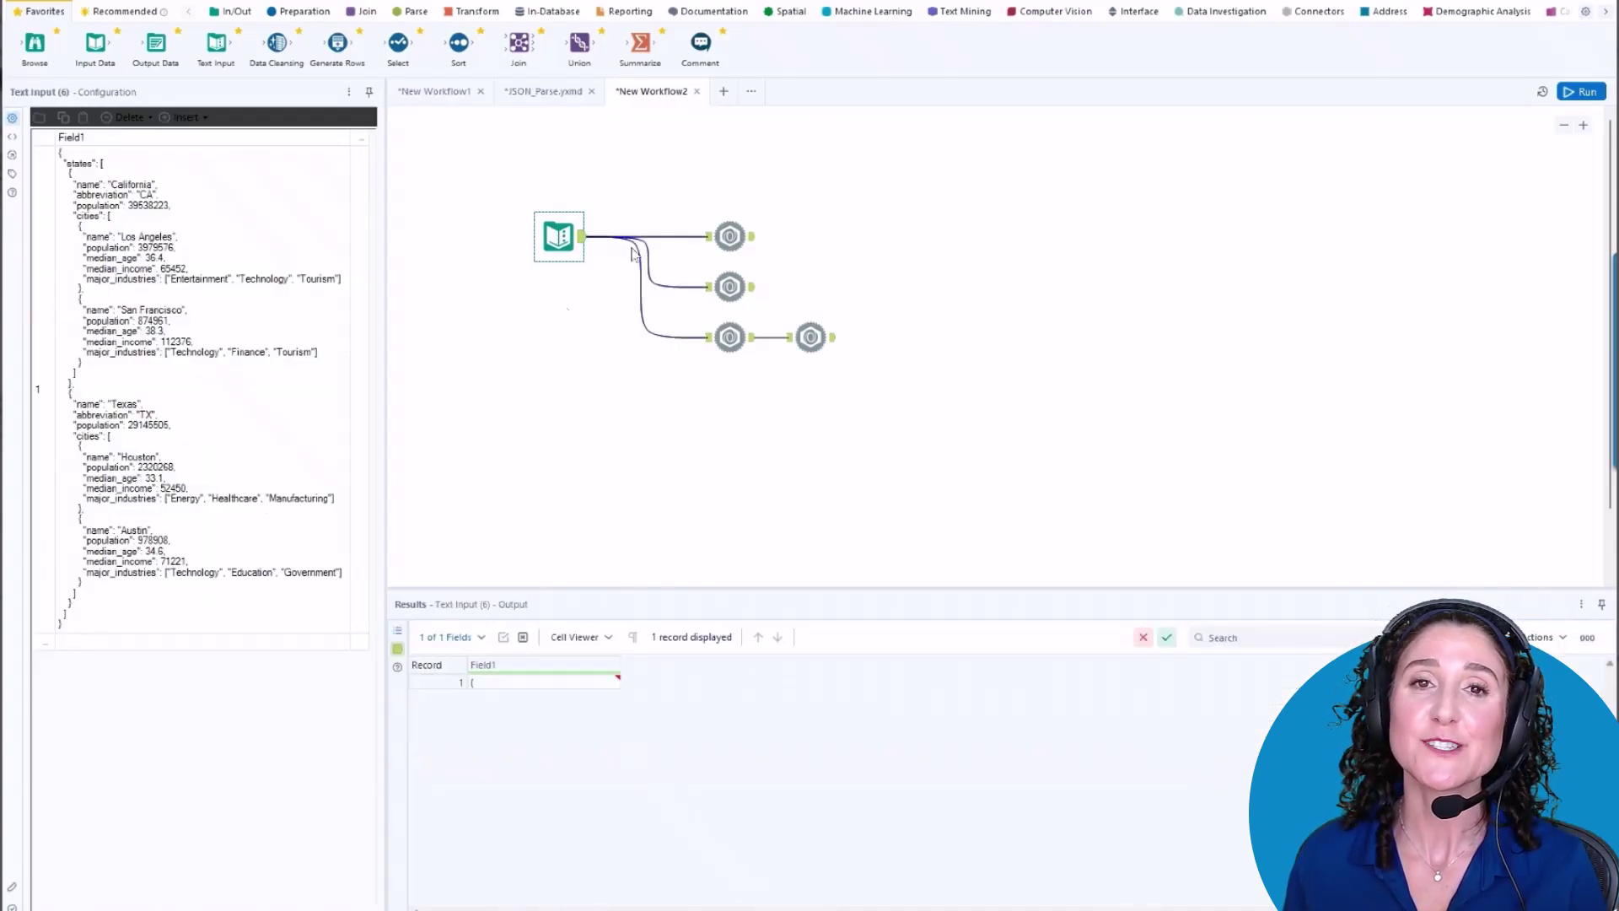
left_click(729, 236)
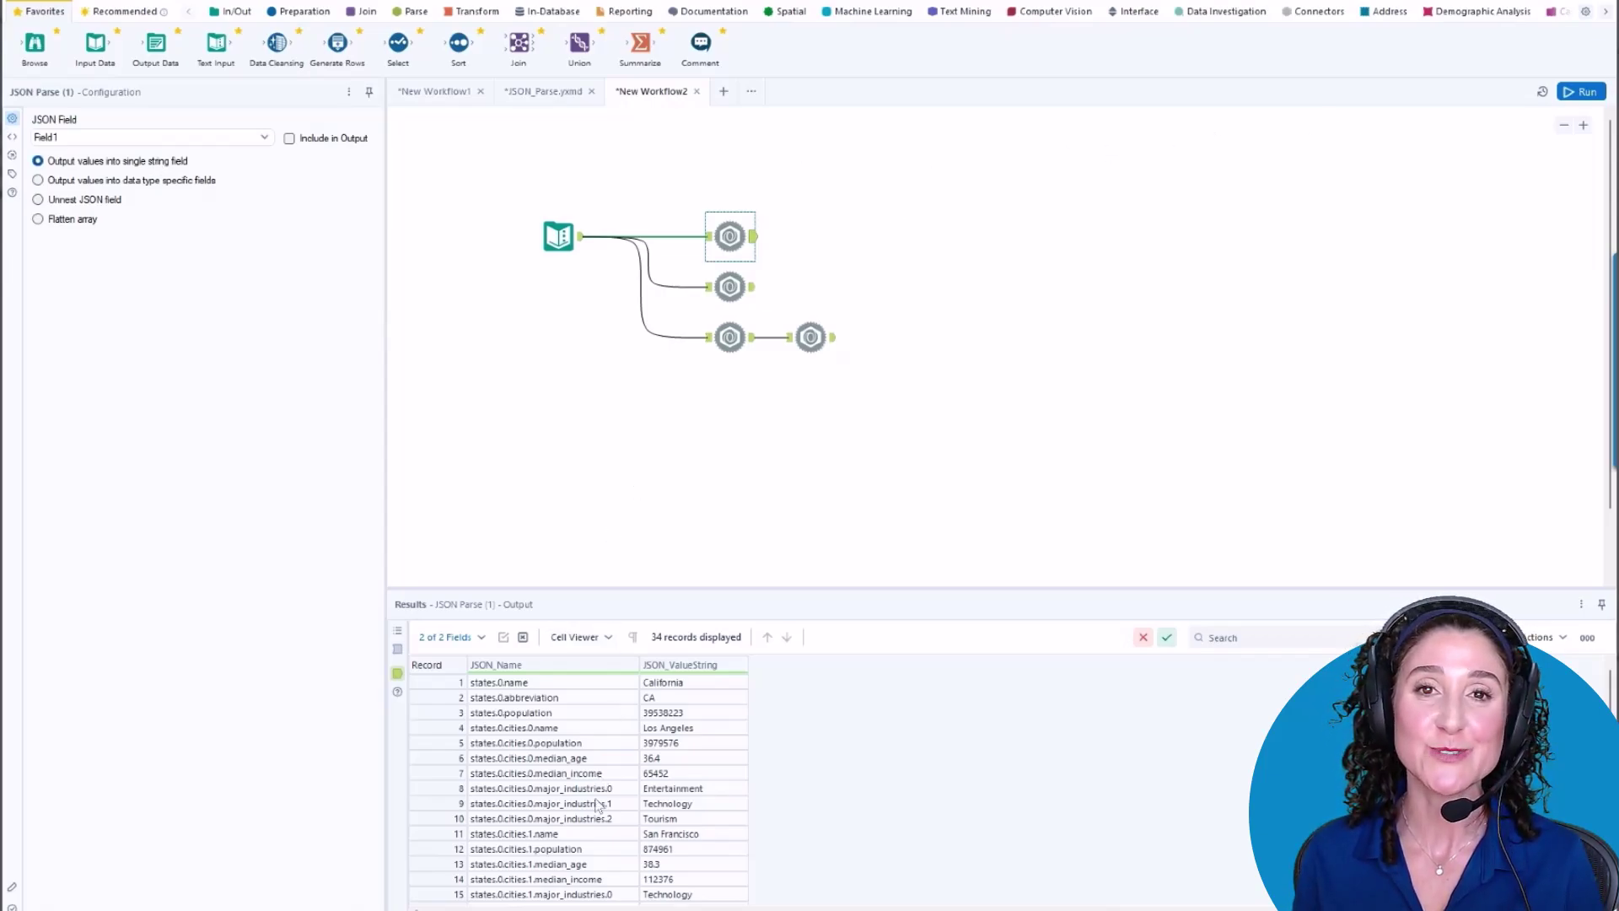
left_click(730, 287)
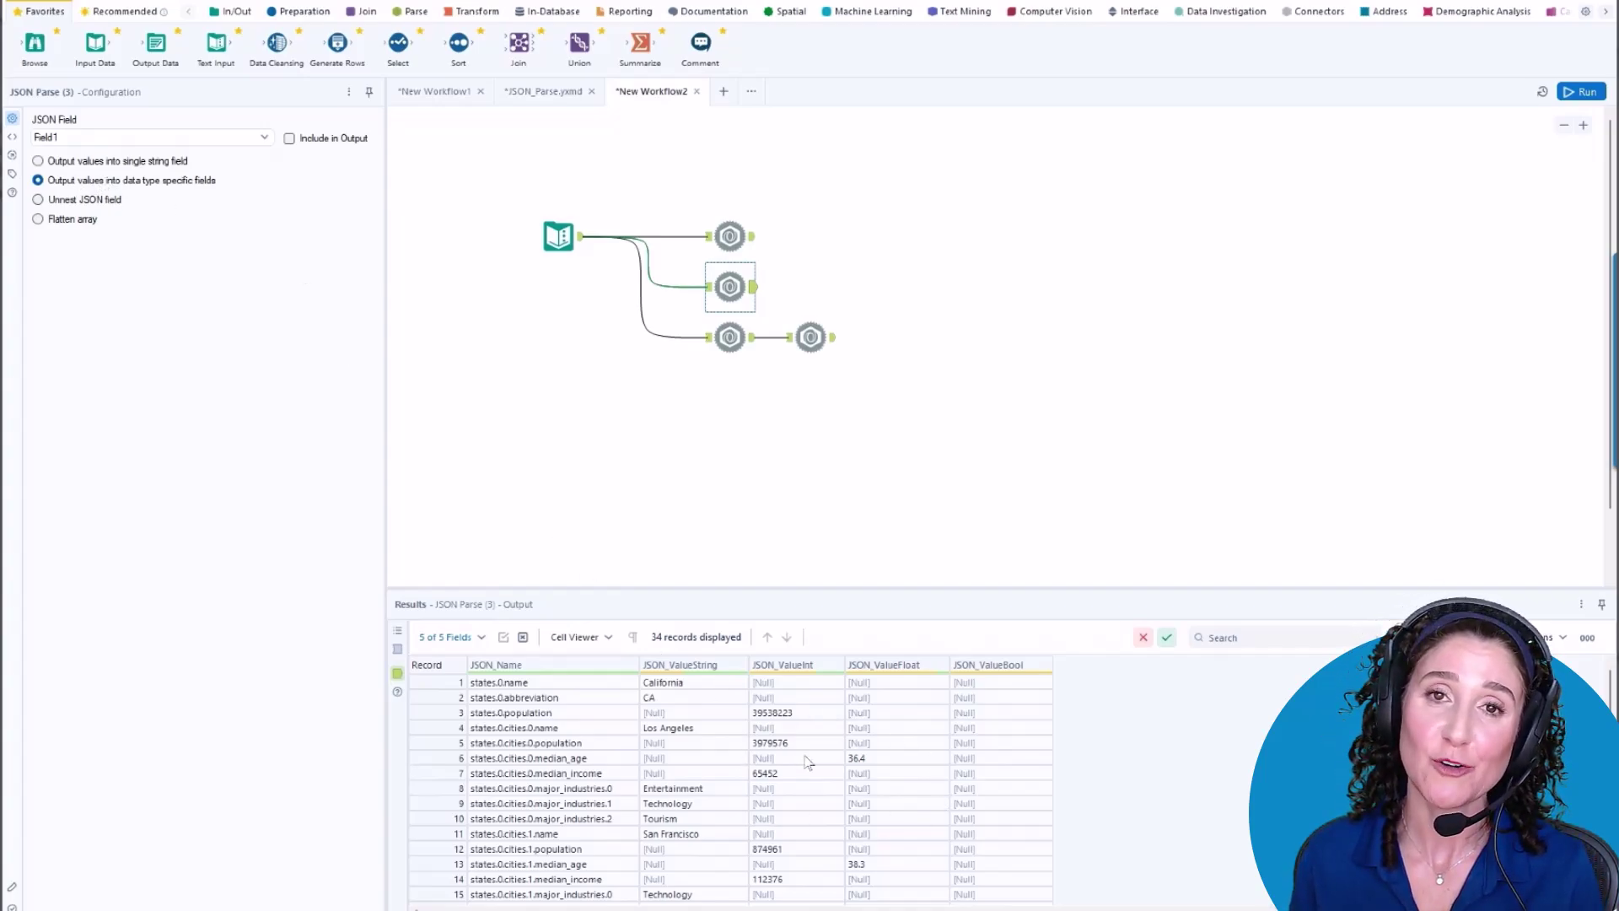
left_click(729, 337)
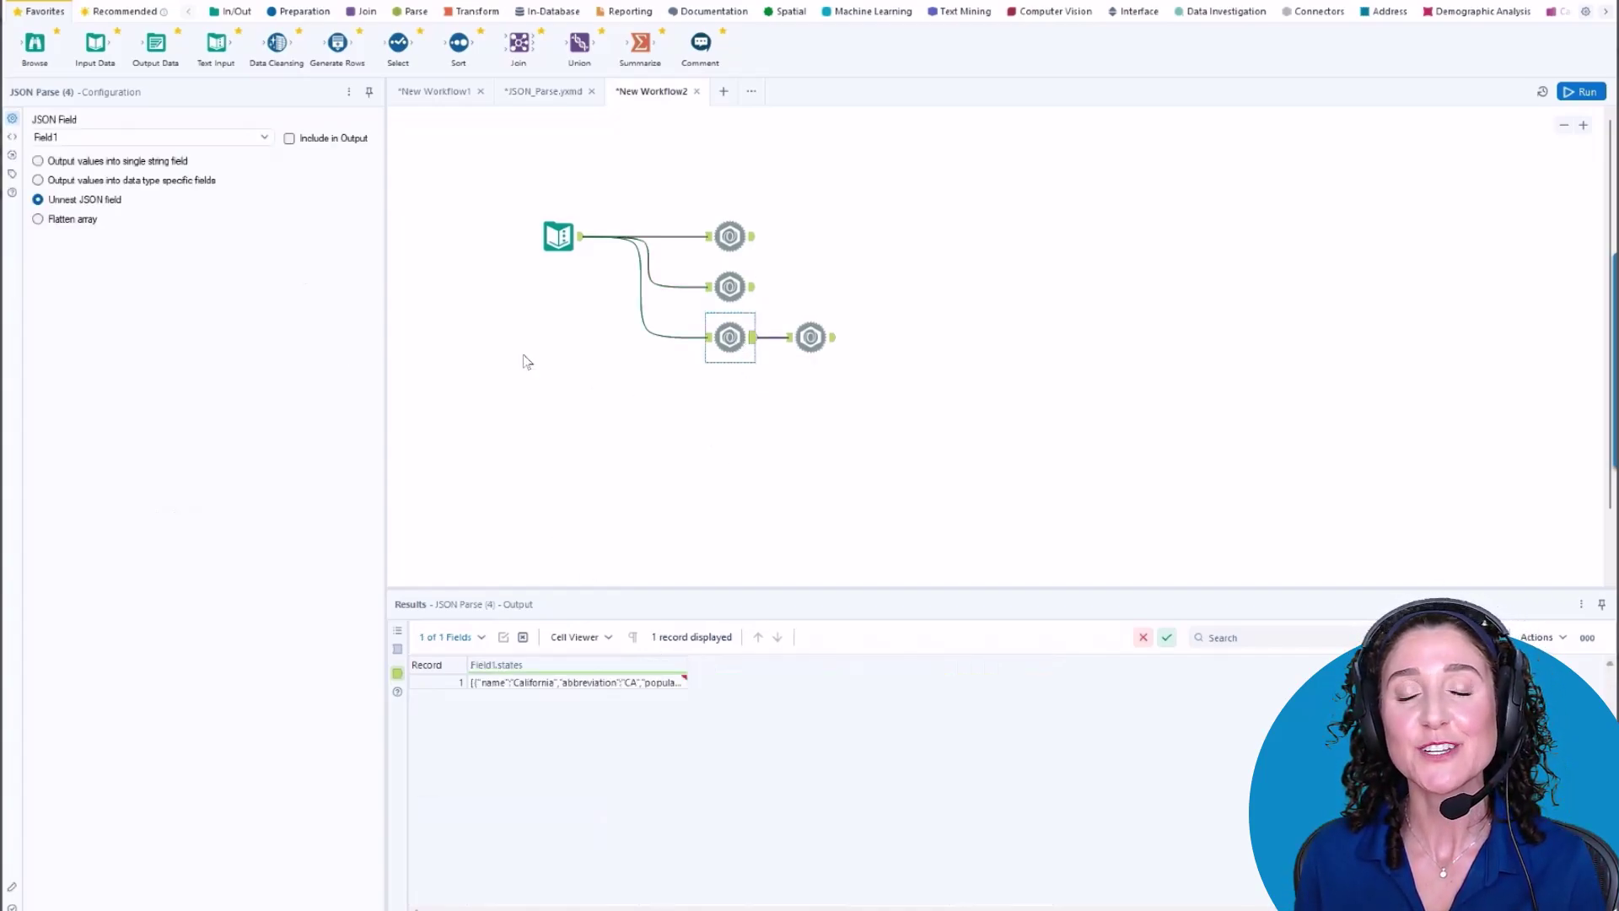
left_click(655, 684)
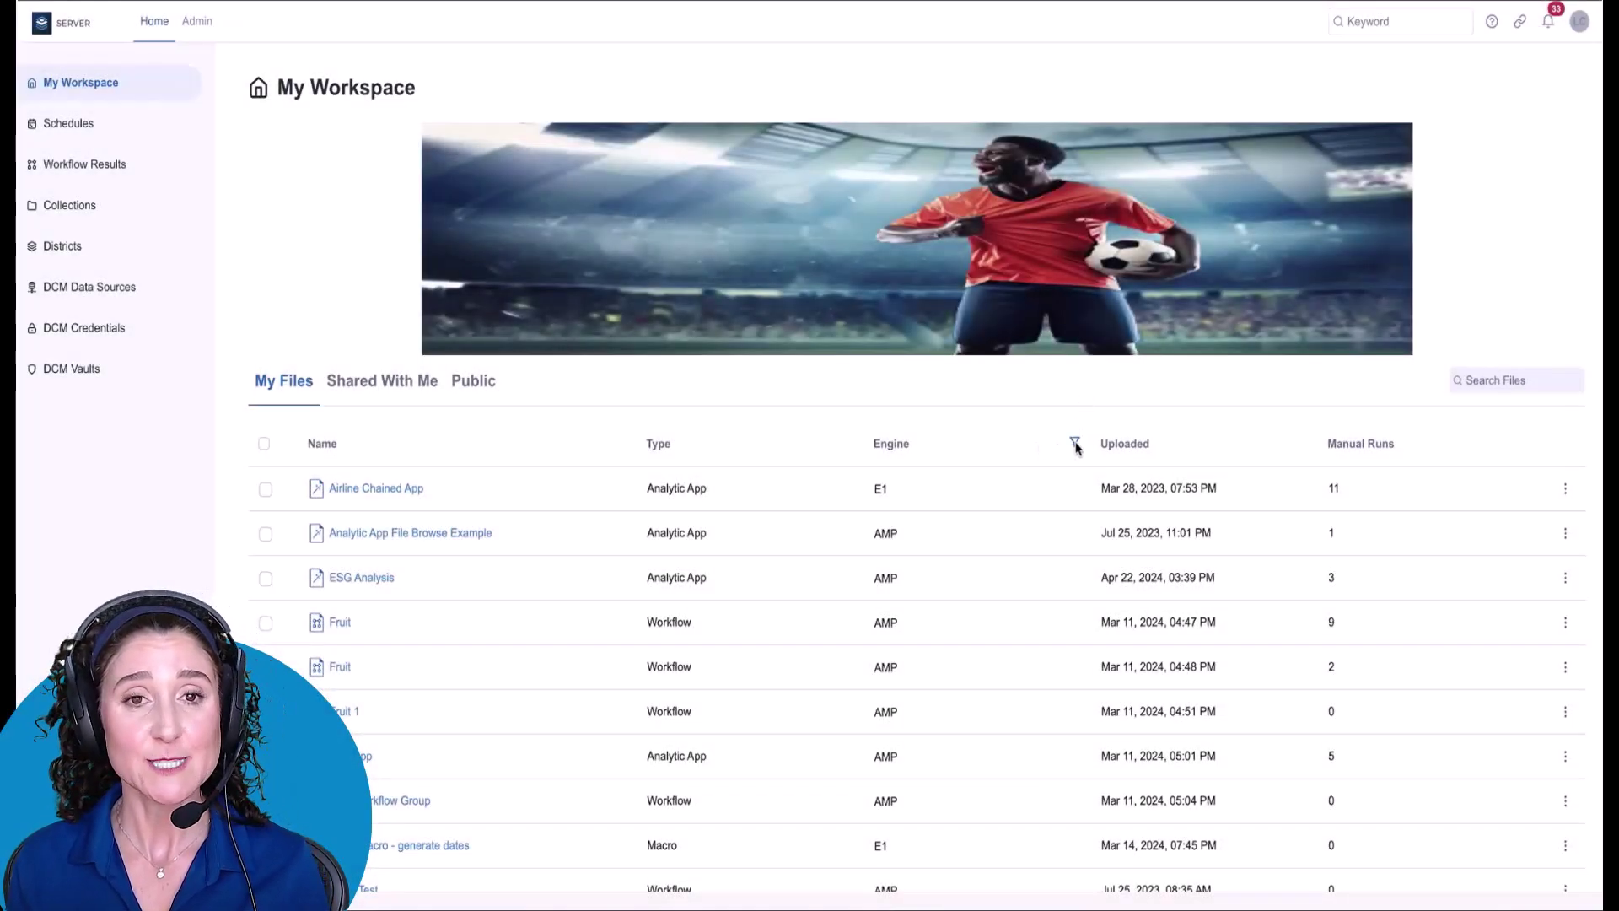
Step: Filter the My Files Engine column to hide files that run on E1
left_click(1075, 444)
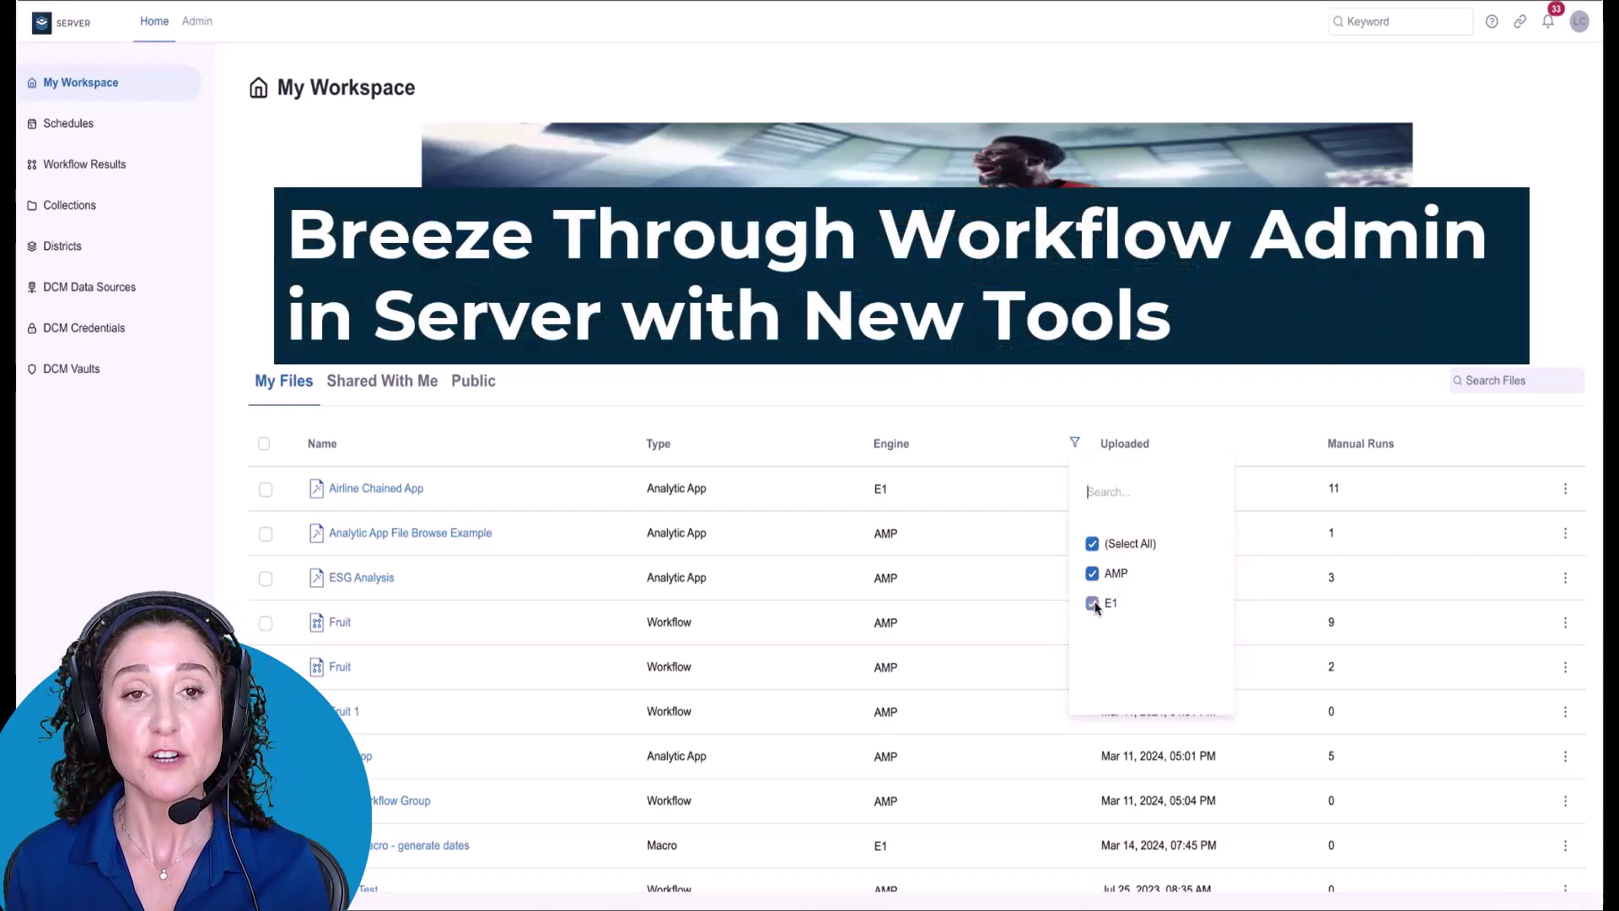
left_click(1093, 604)
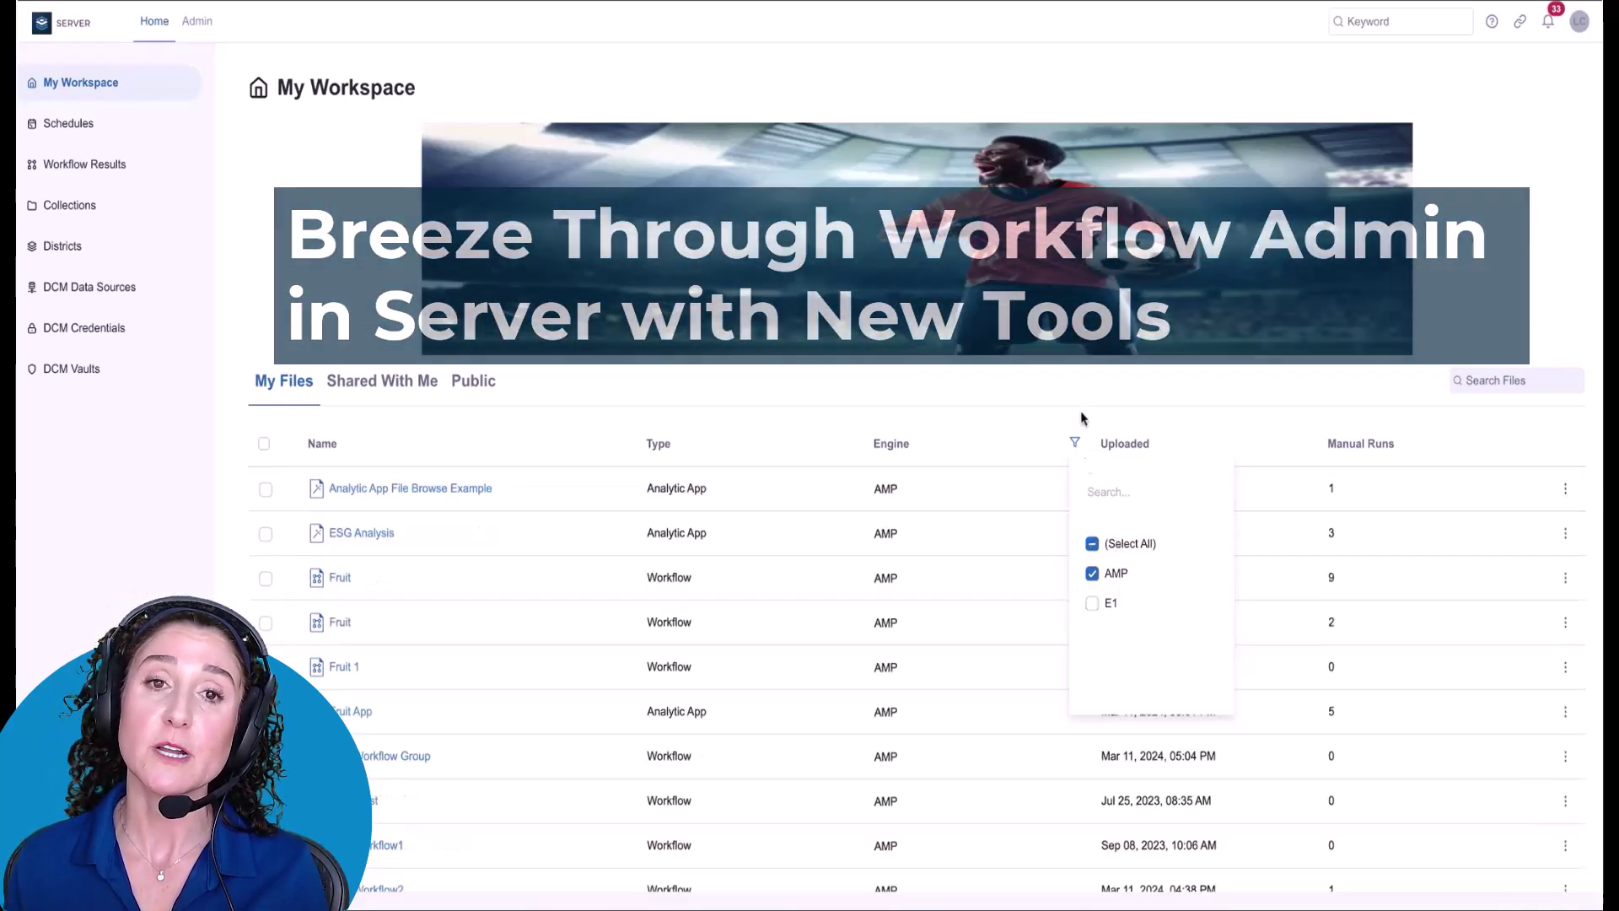
left_click(1075, 441)
Step: Select all ten schedules for deletion, then start adding a workflow to the Happy Days collection
scroll(1088, 635, "down", 1)
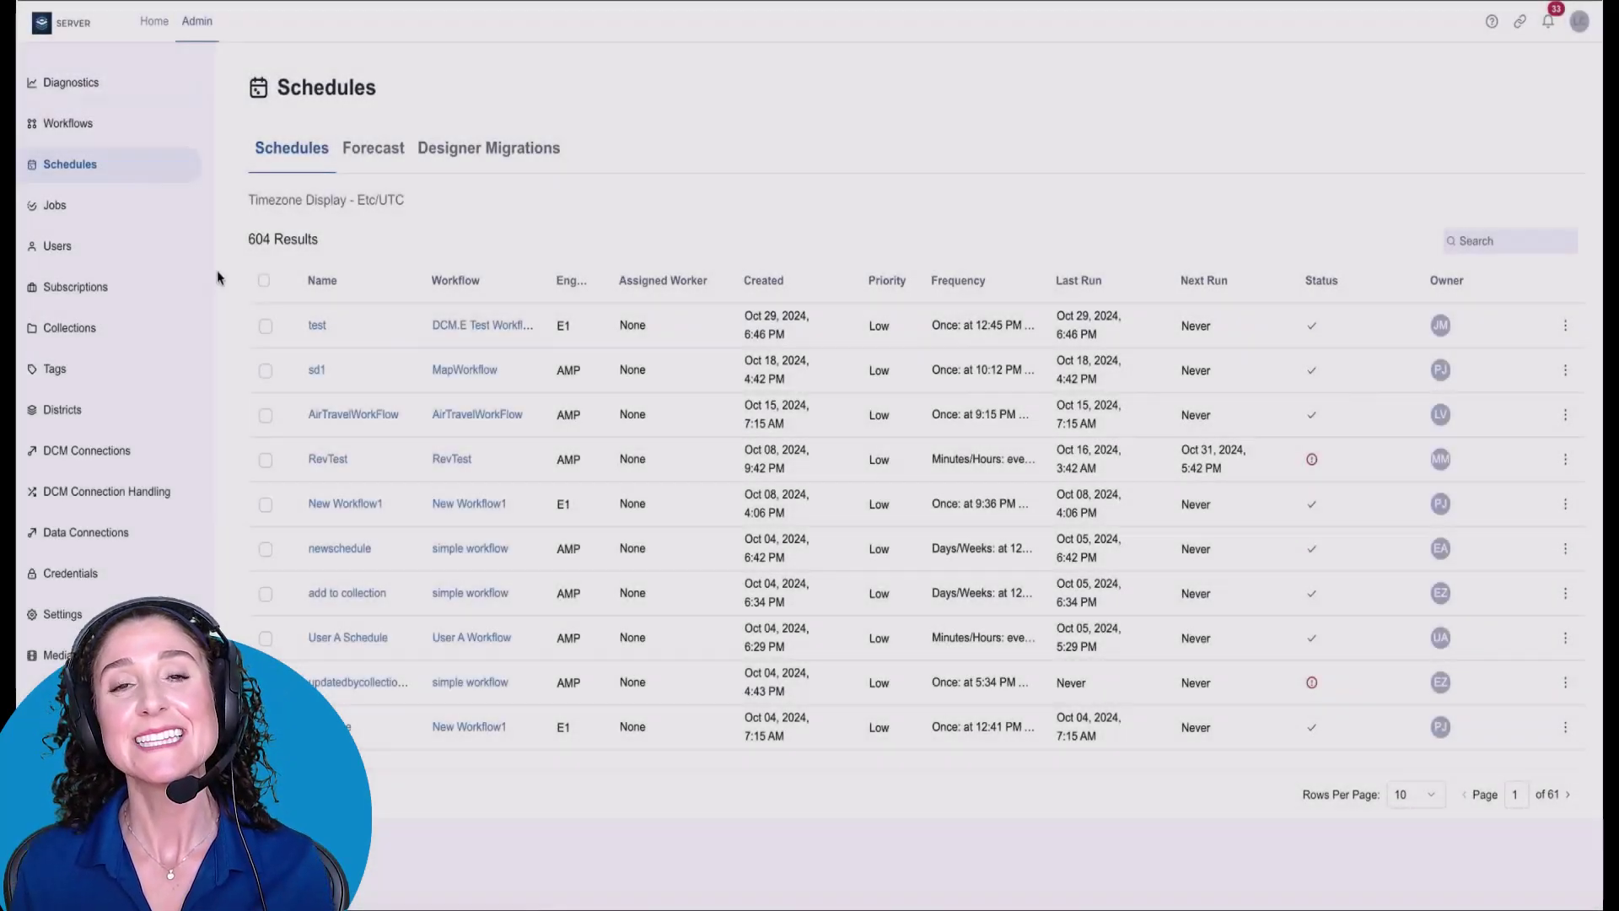
left_click(264, 280)
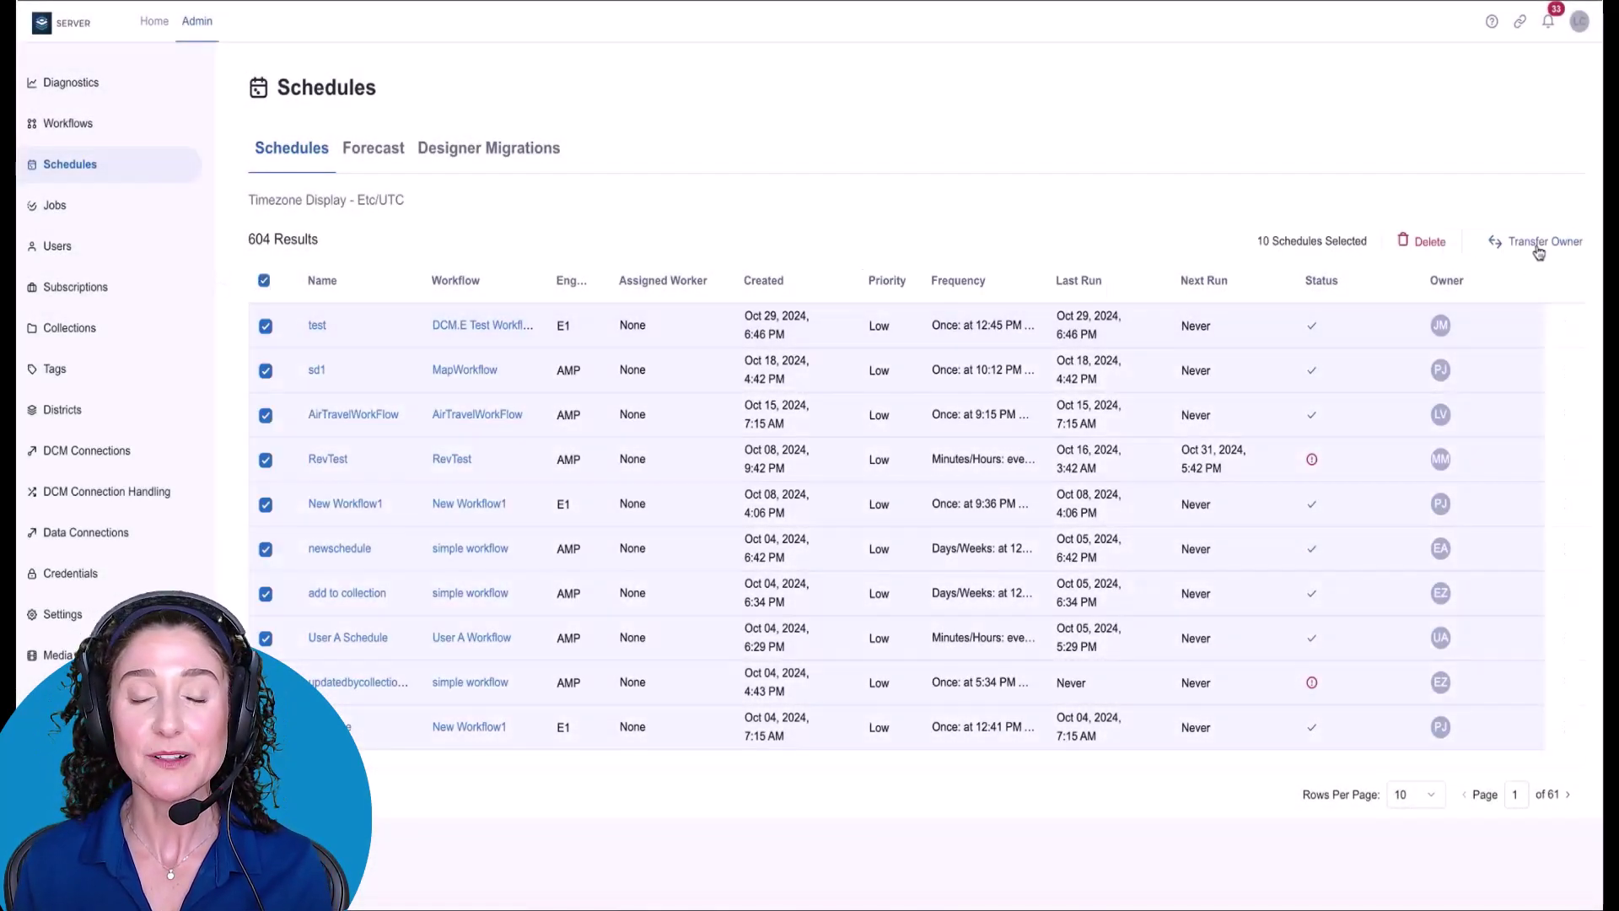
left_click(1423, 241)
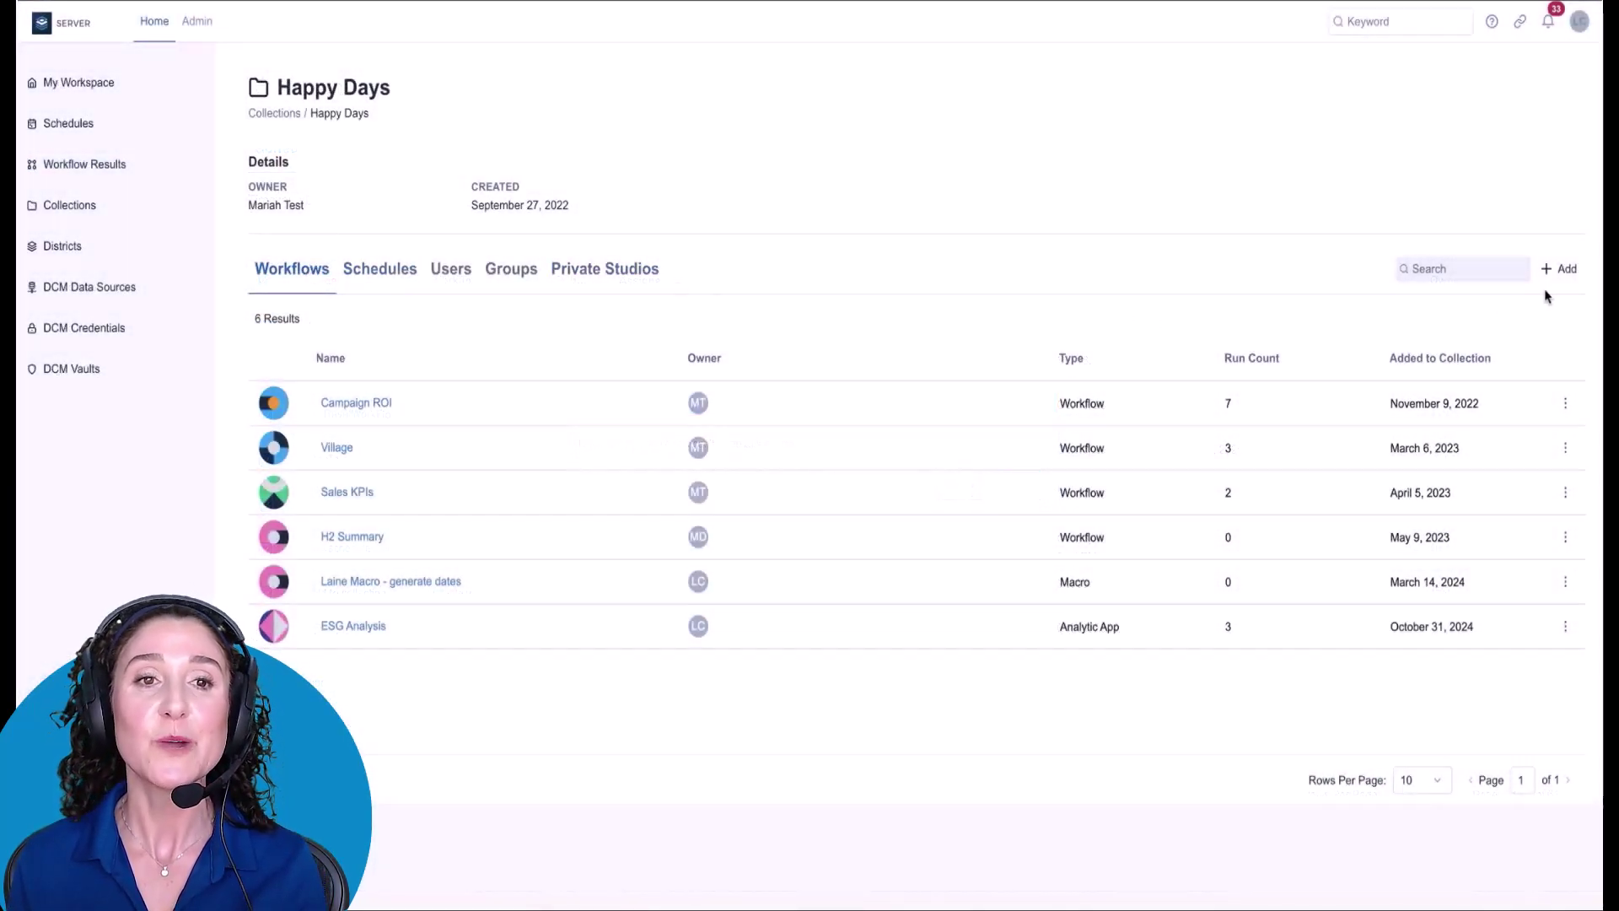
left_click(1559, 269)
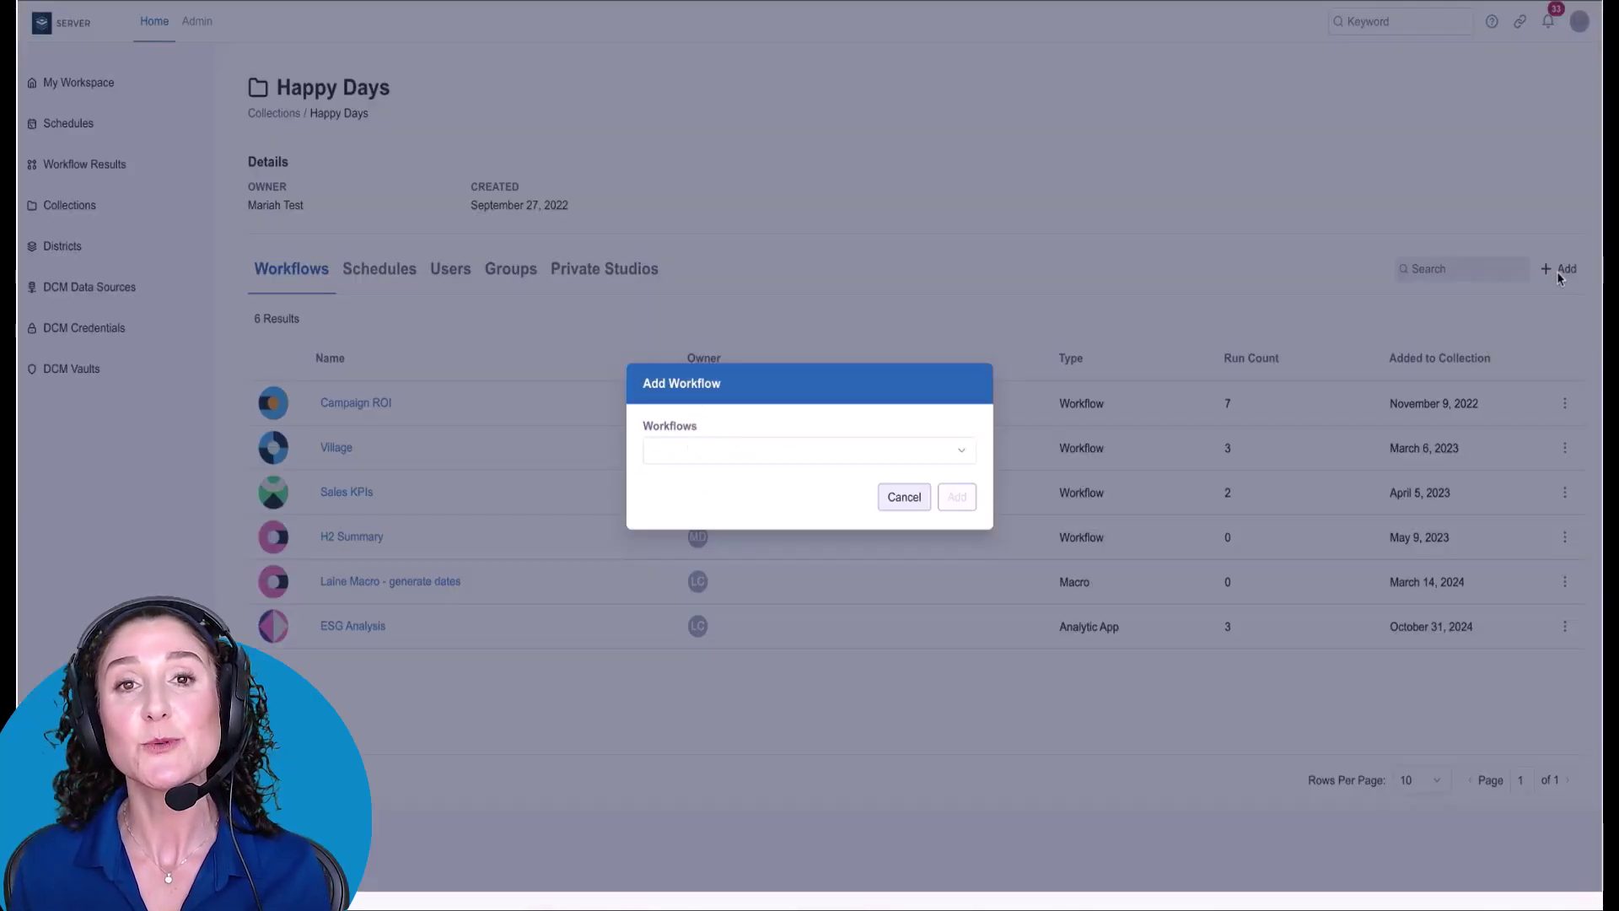
left_click(828, 447)
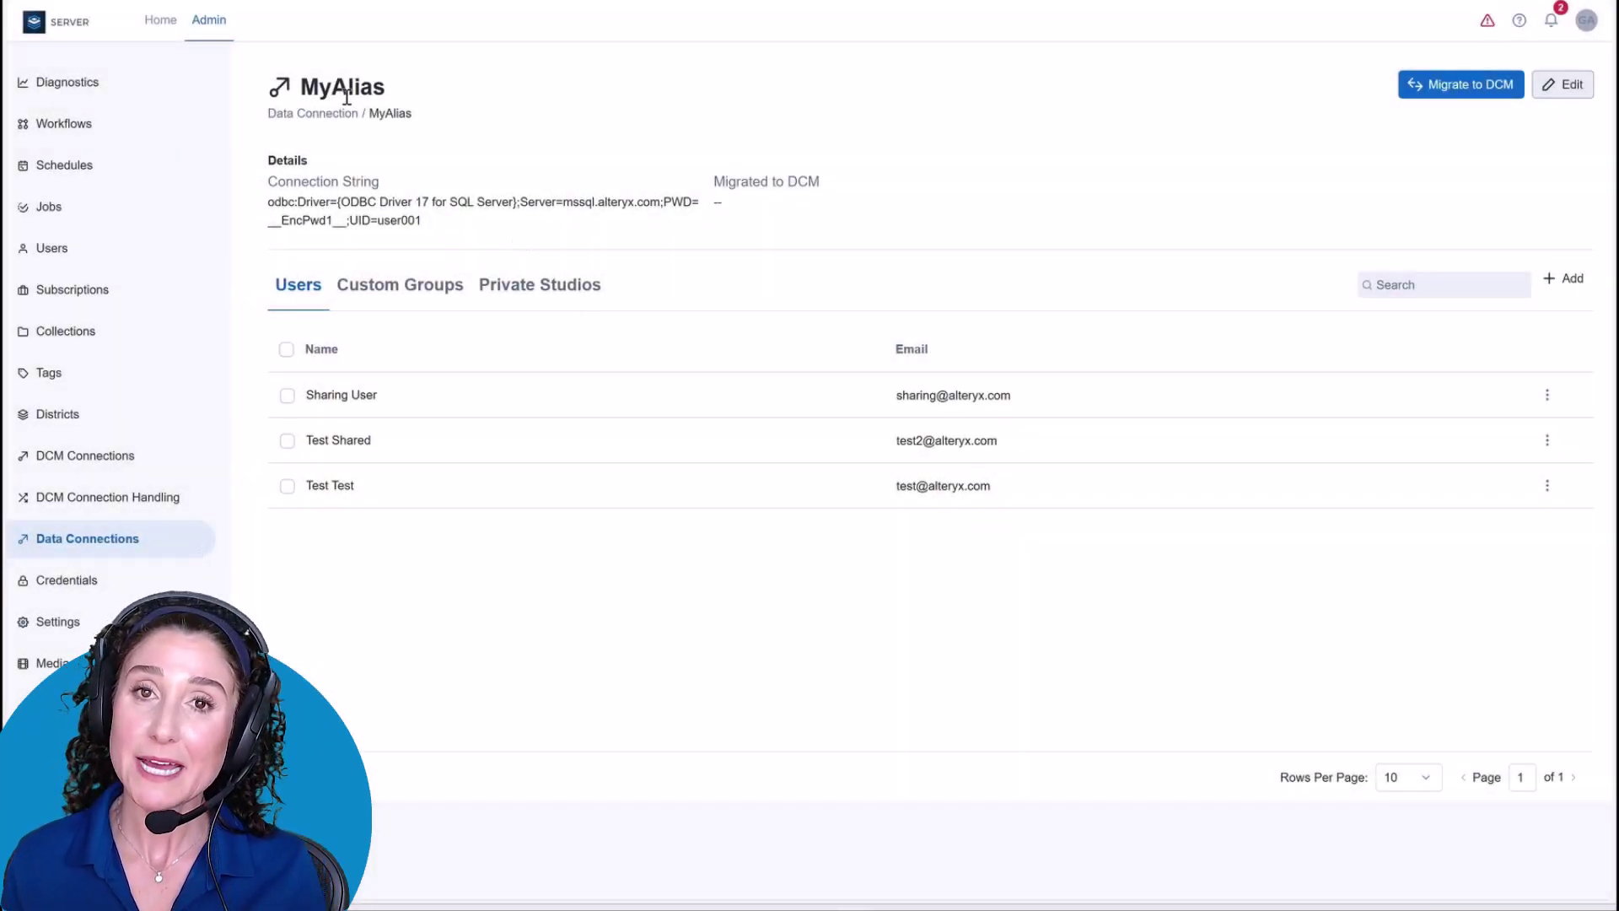
Step: Migrate MyAlias to its exact-match Microsoft SQL Server DCM connection
left_click(1461, 84)
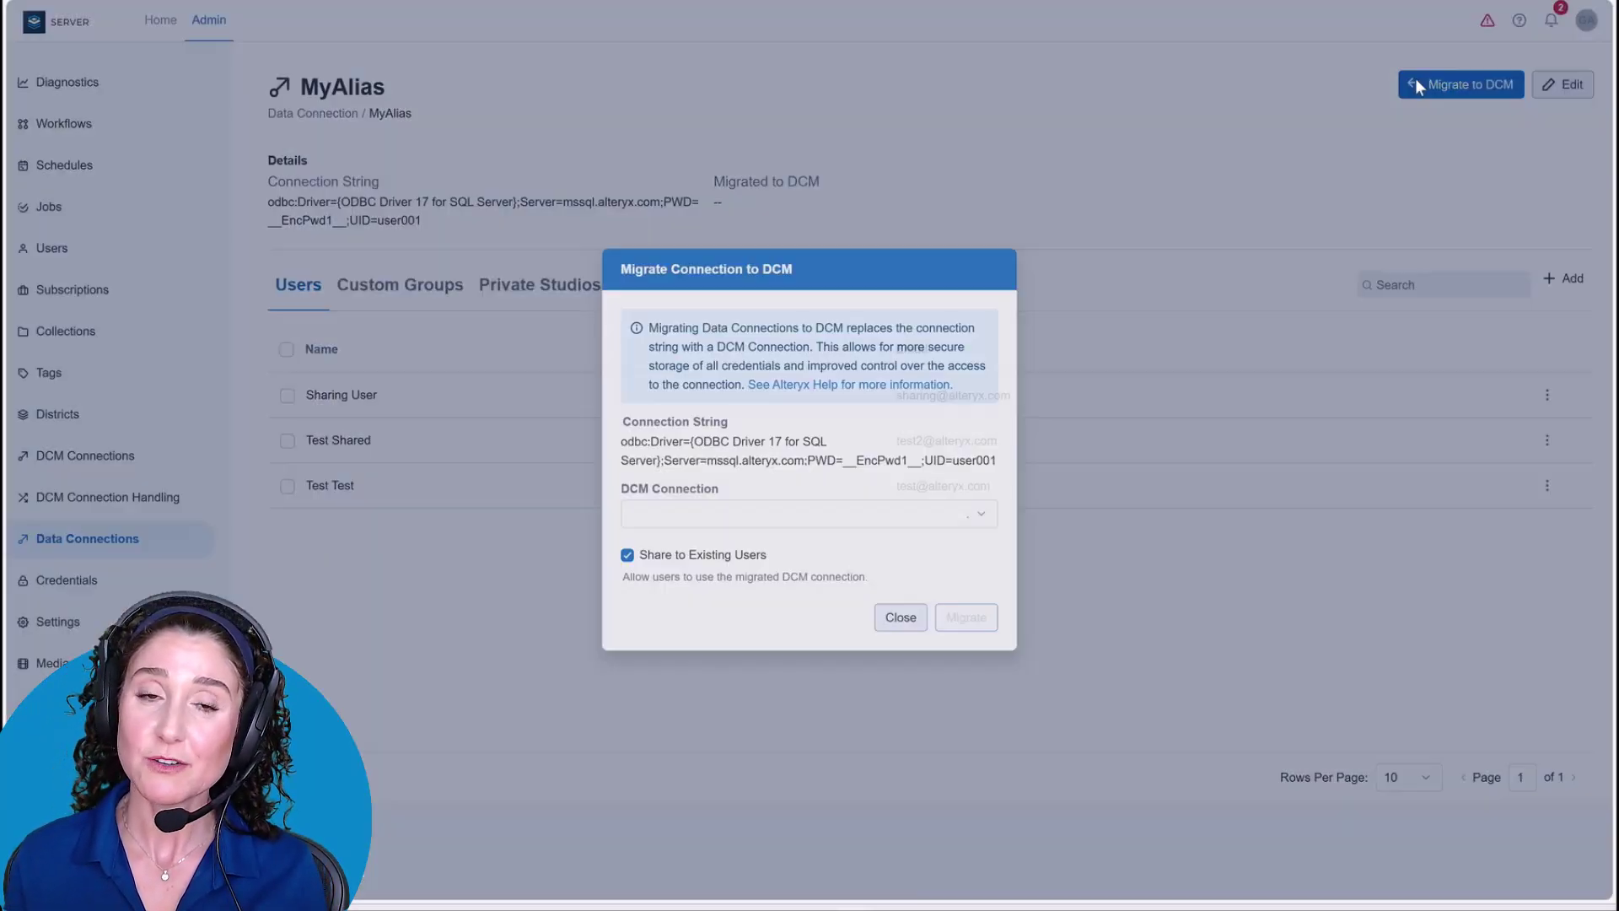
left_click(980, 513)
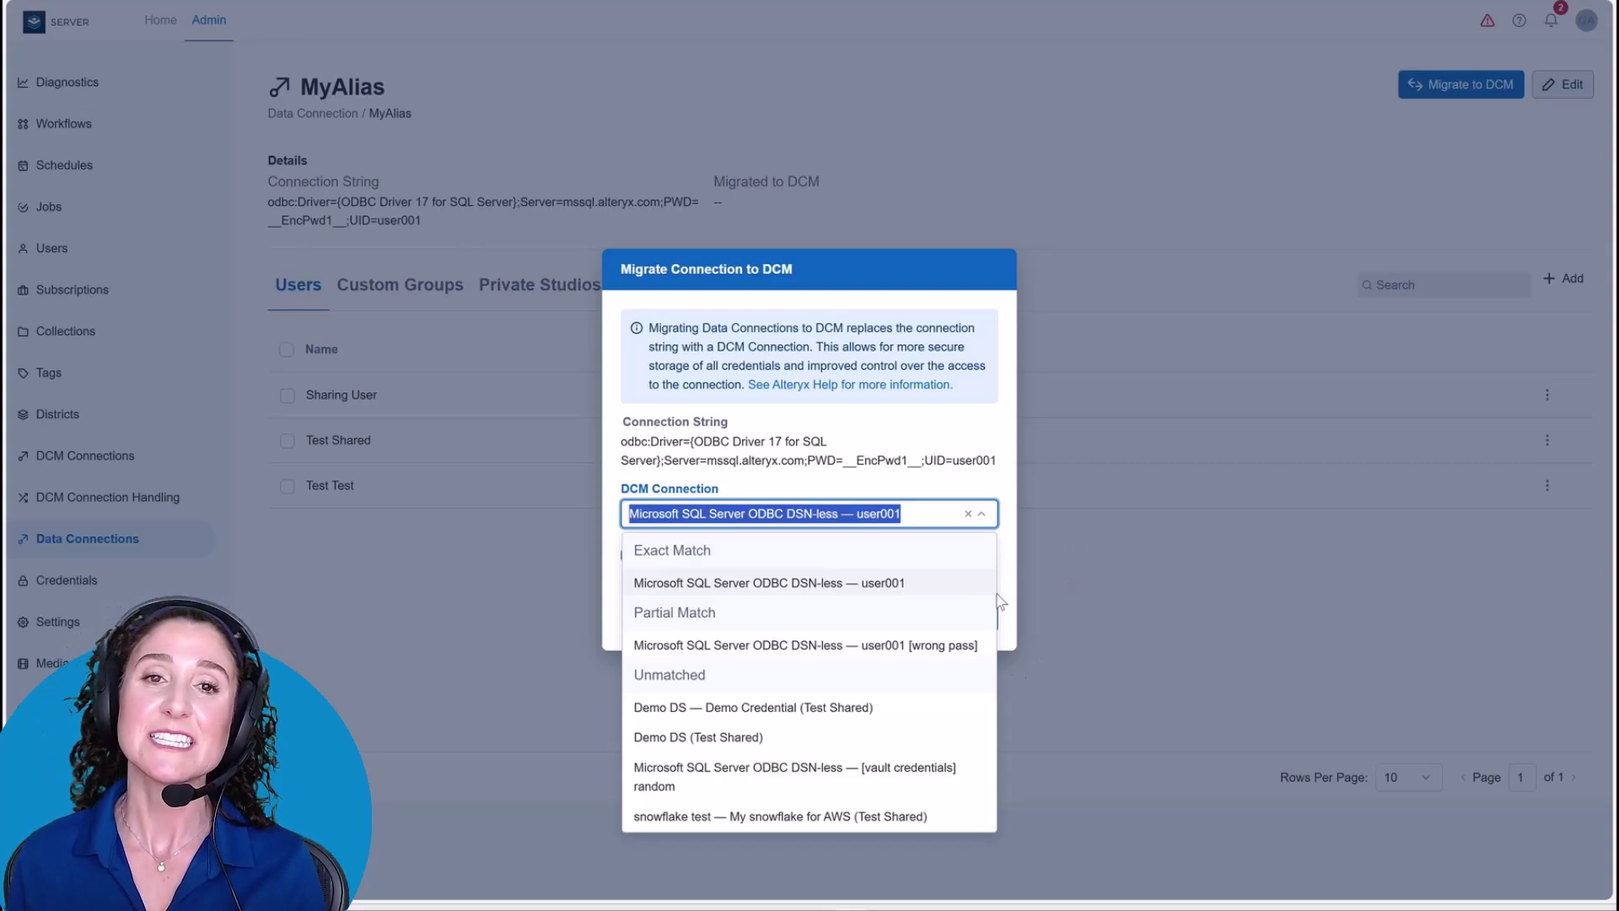
left_click(965, 590)
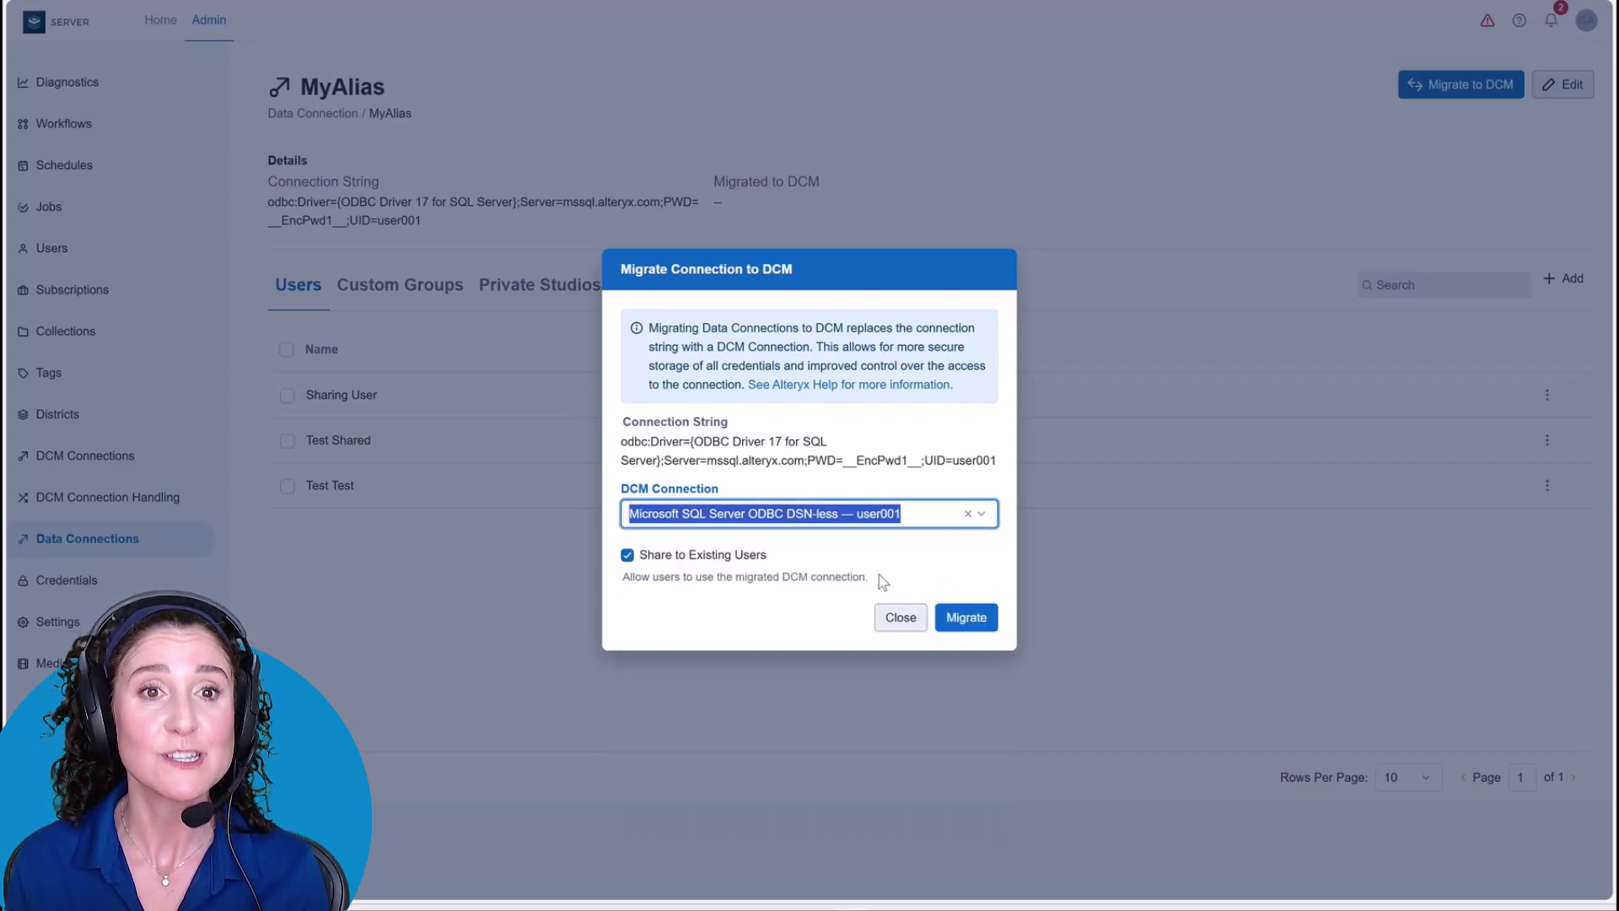
left_click(967, 616)
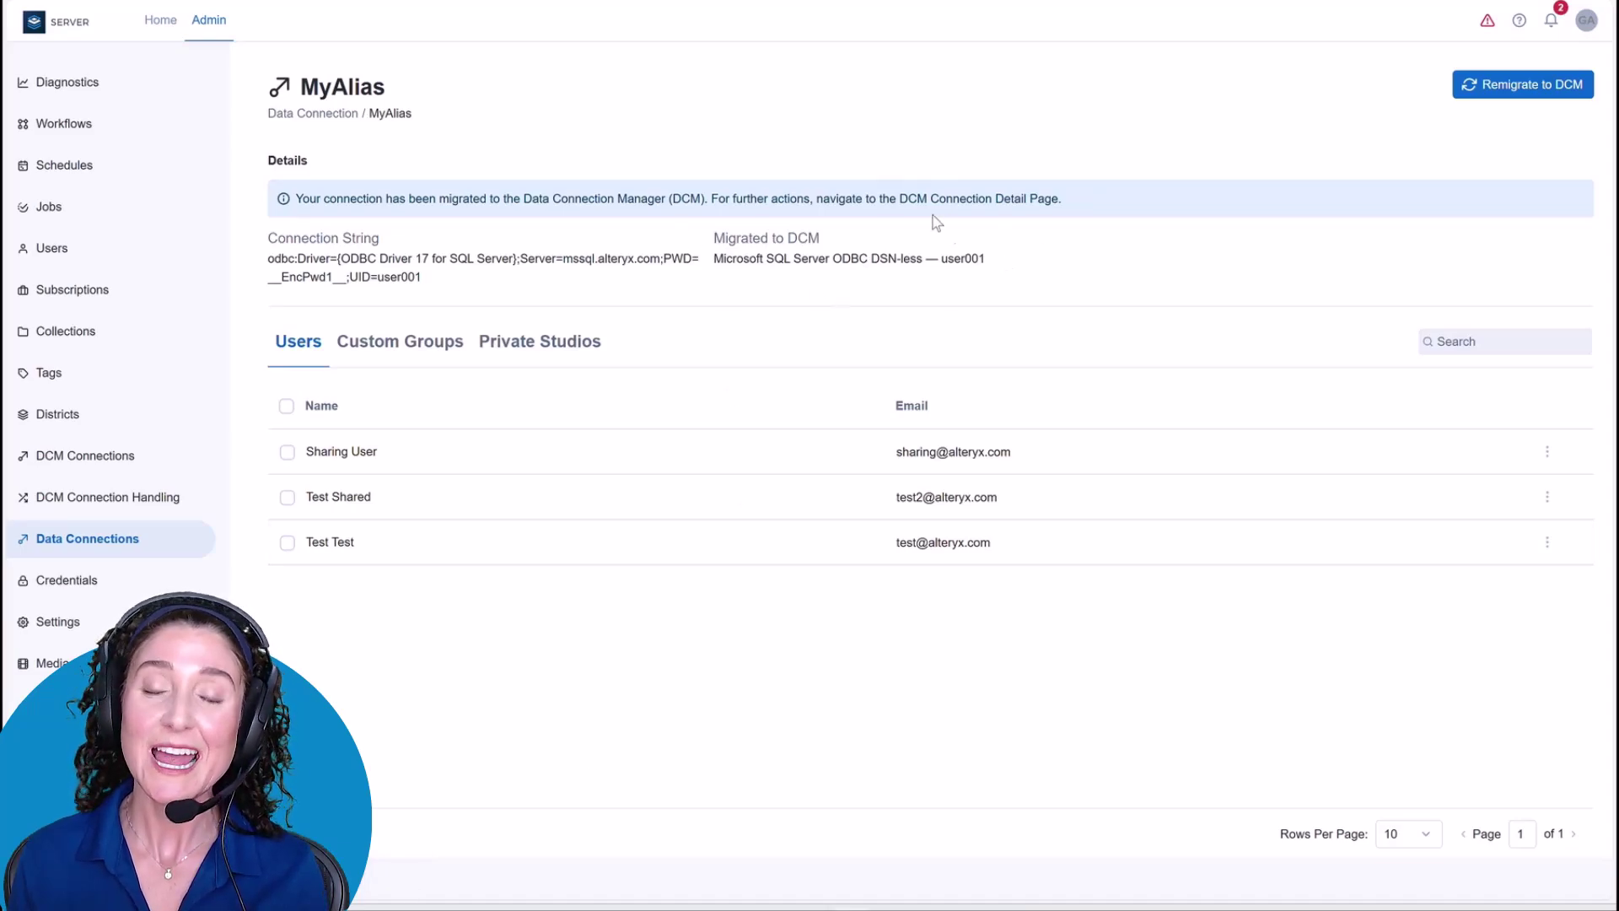
Step: Back in Data Connections, migrate all server workflows to DCM
left_click(76, 540)
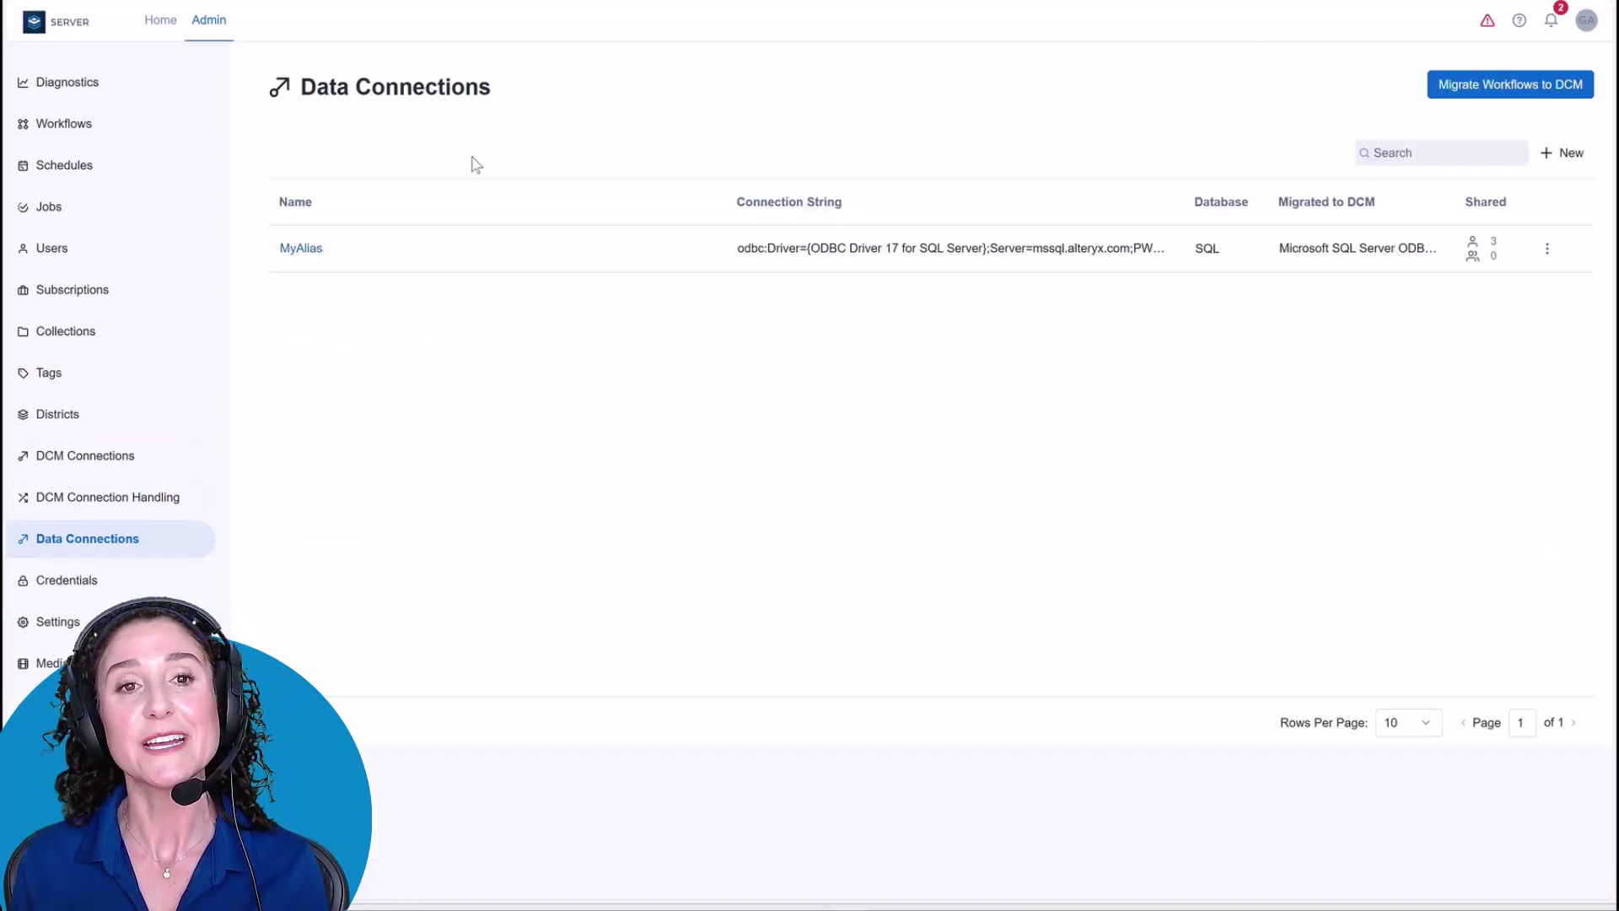
left_click(1503, 86)
left_click(968, 555)
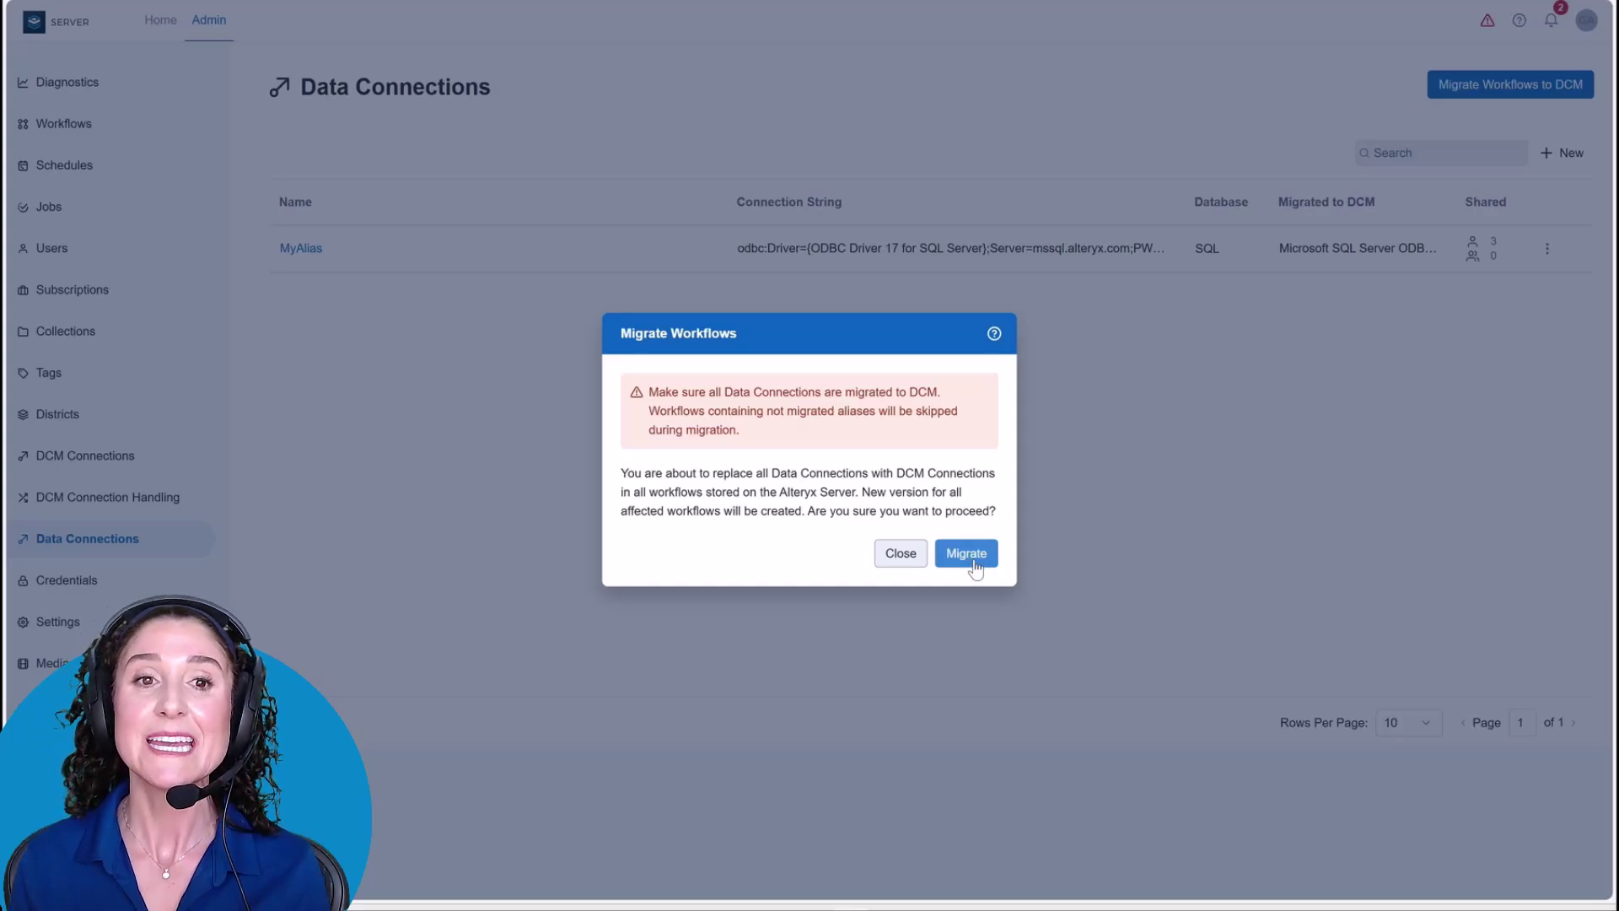